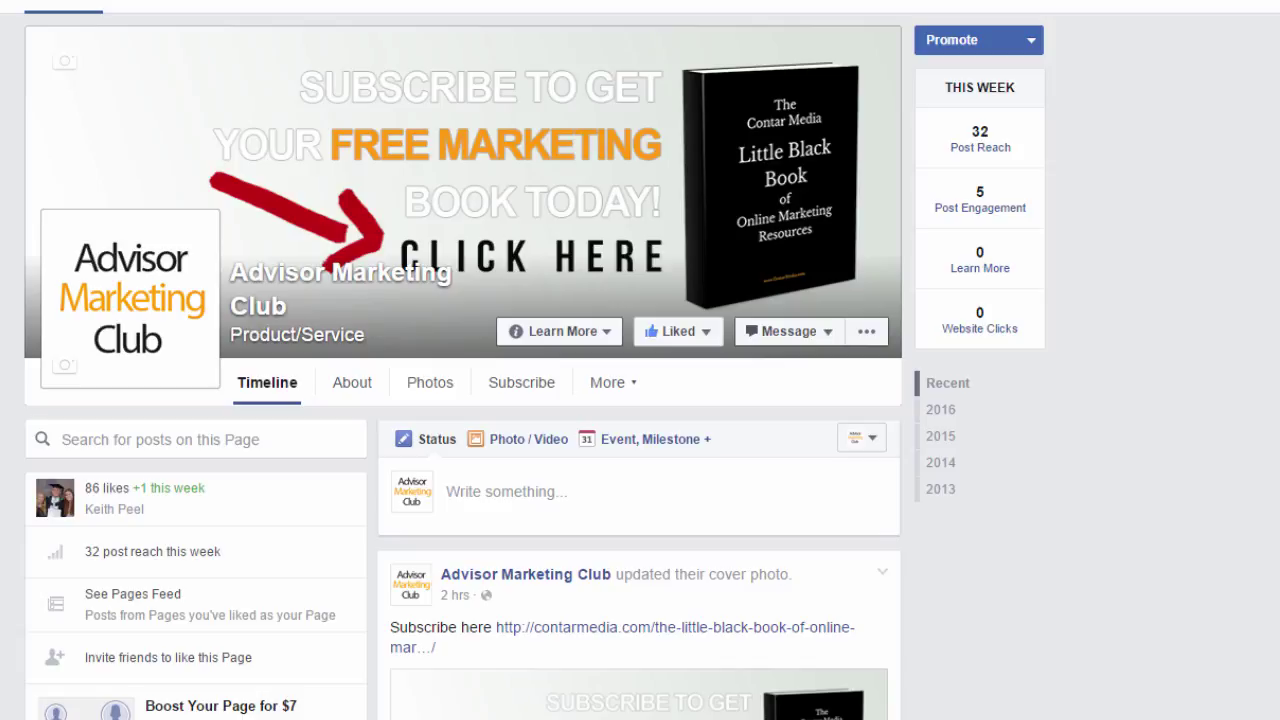
- Browse up and down the Advisor Marketing Club page timeline
click(758, 489)
scroll(758, 489, down, 4)
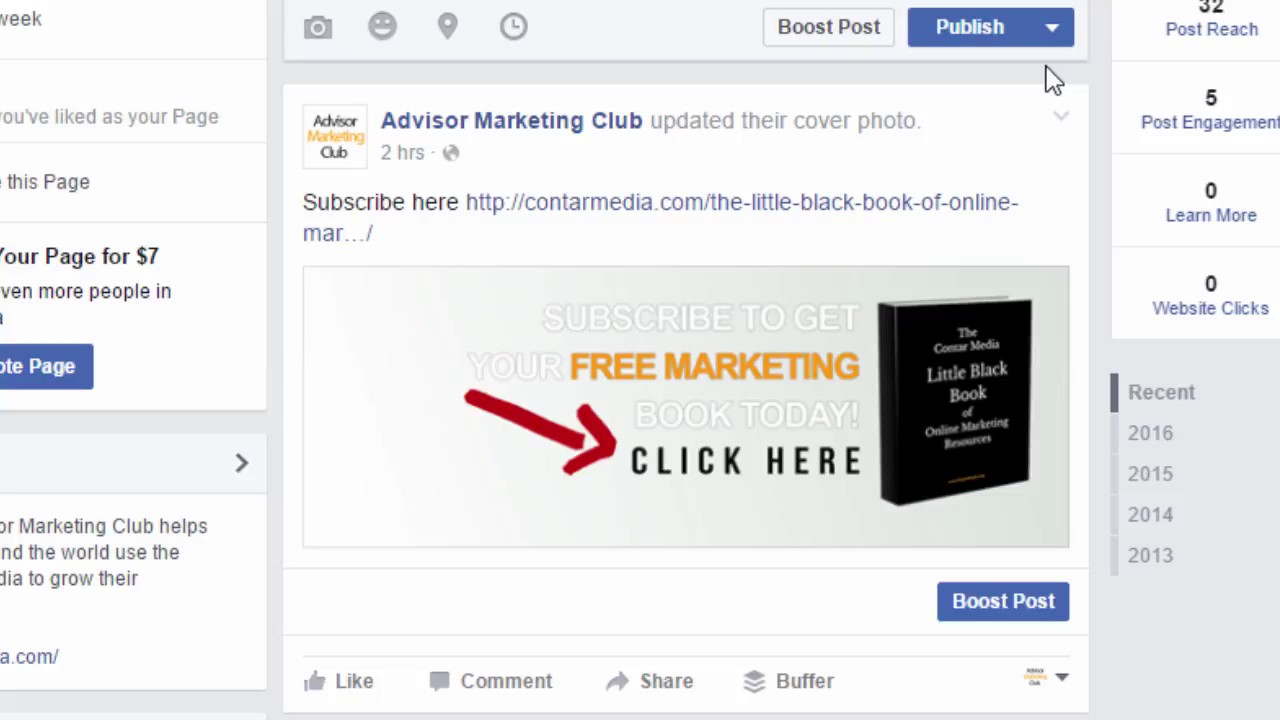
scroll(780, 100, up, 2)
scroll(750, 113, up, 4)
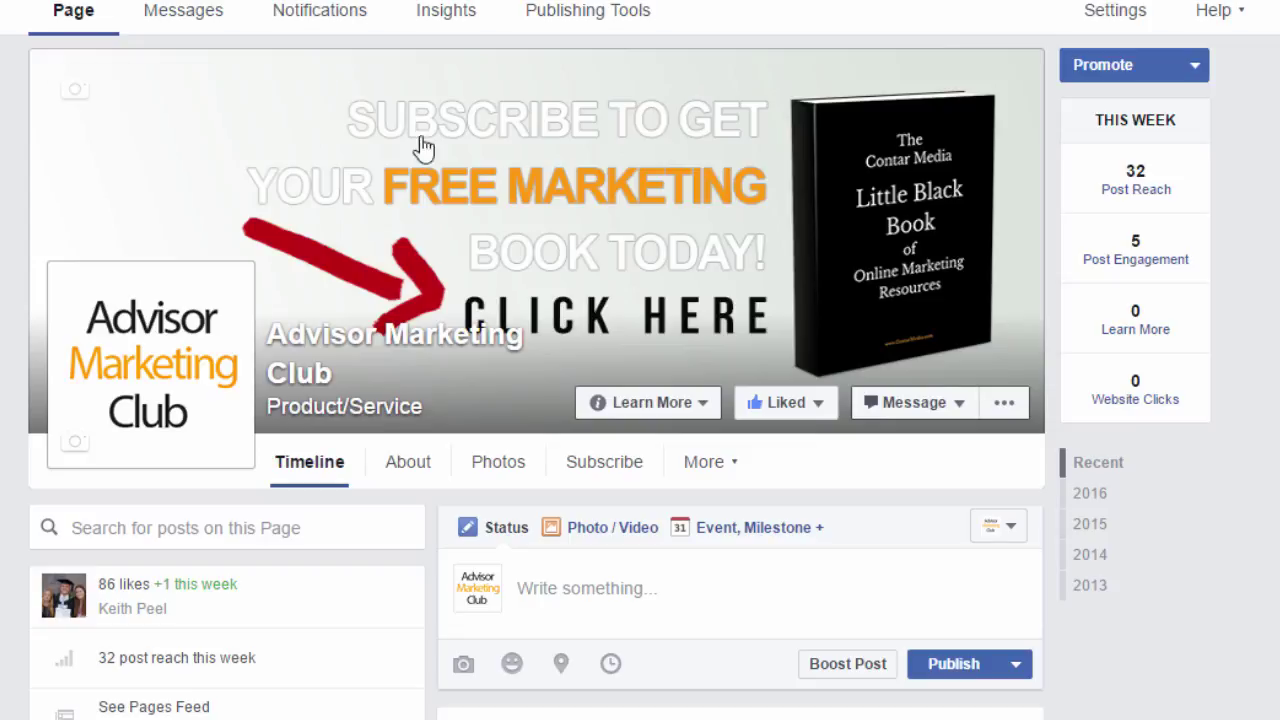
- Enlarge the cover photo, follow its Subscribe here contarmedia.com link, and come back
click(655, 297)
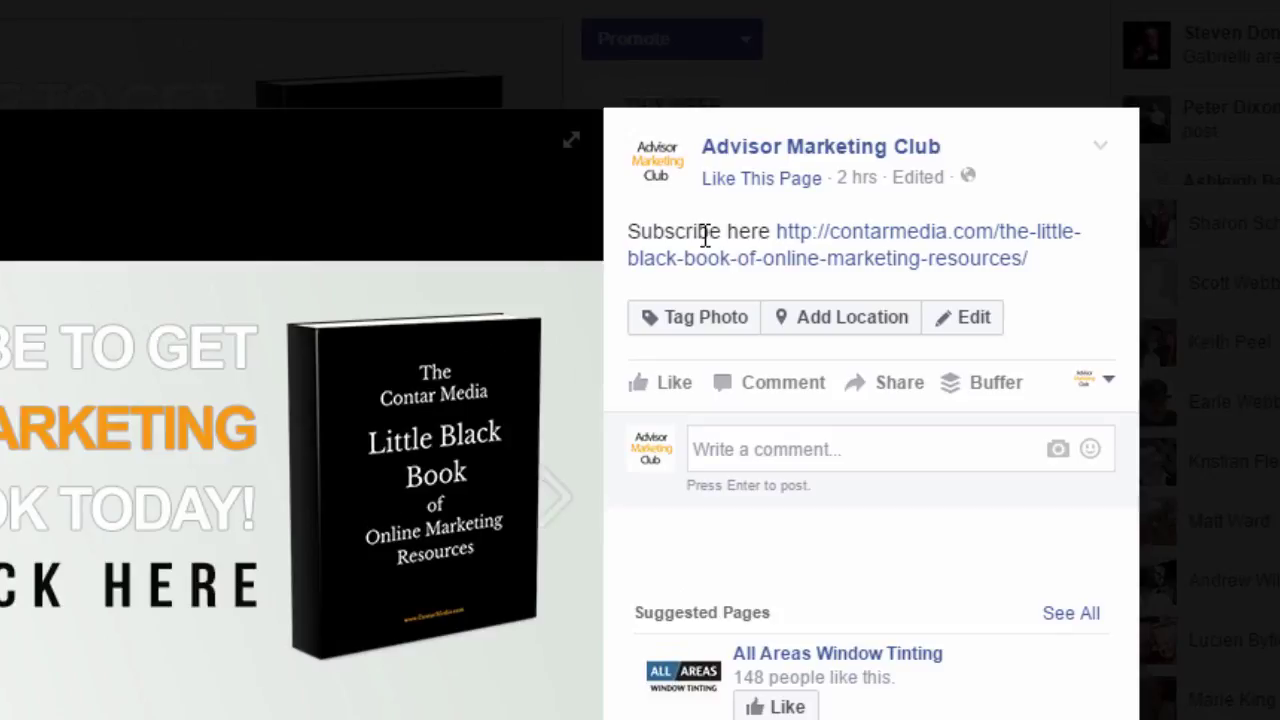
click(826, 245)
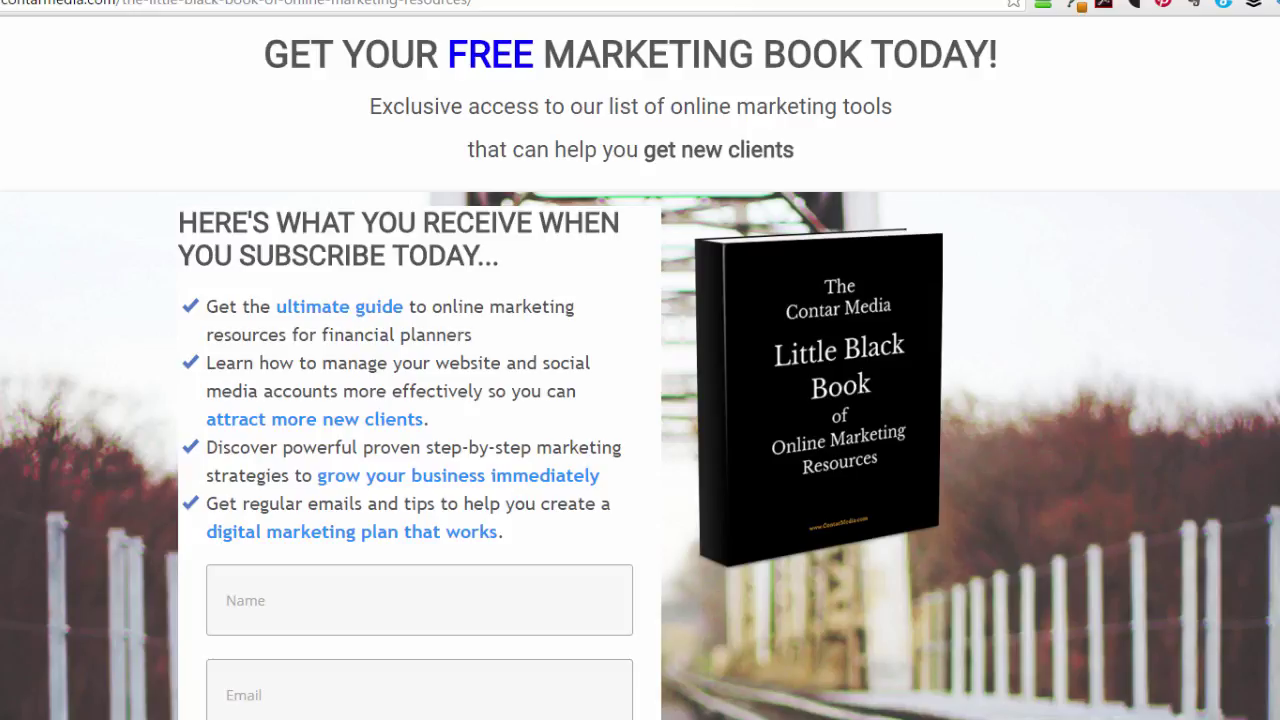
click(709, 3)
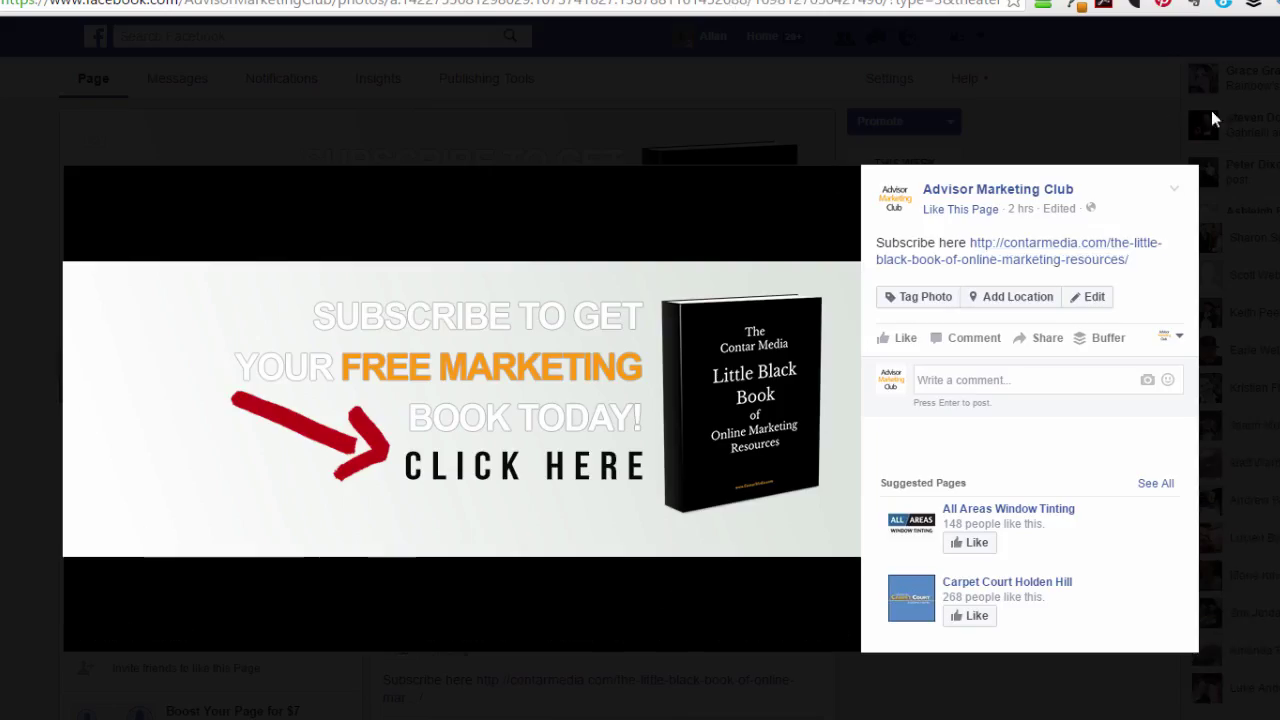
- Close the enlarged cover photo with Esc to return to the page timeline
key(Escape)
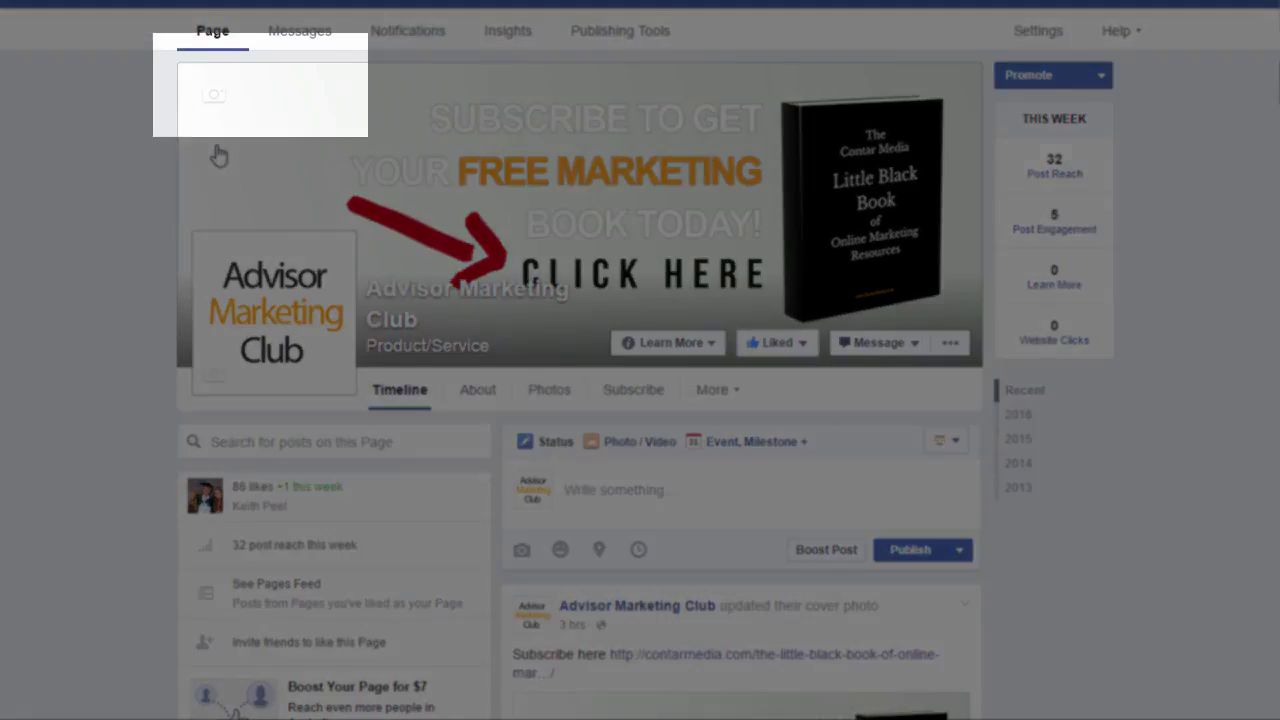
- Upload 20160509-FB-Cover-Image-AMC-Subscribe-with-arrow.png as the new page cover and save it
mouse_move(224, 113)
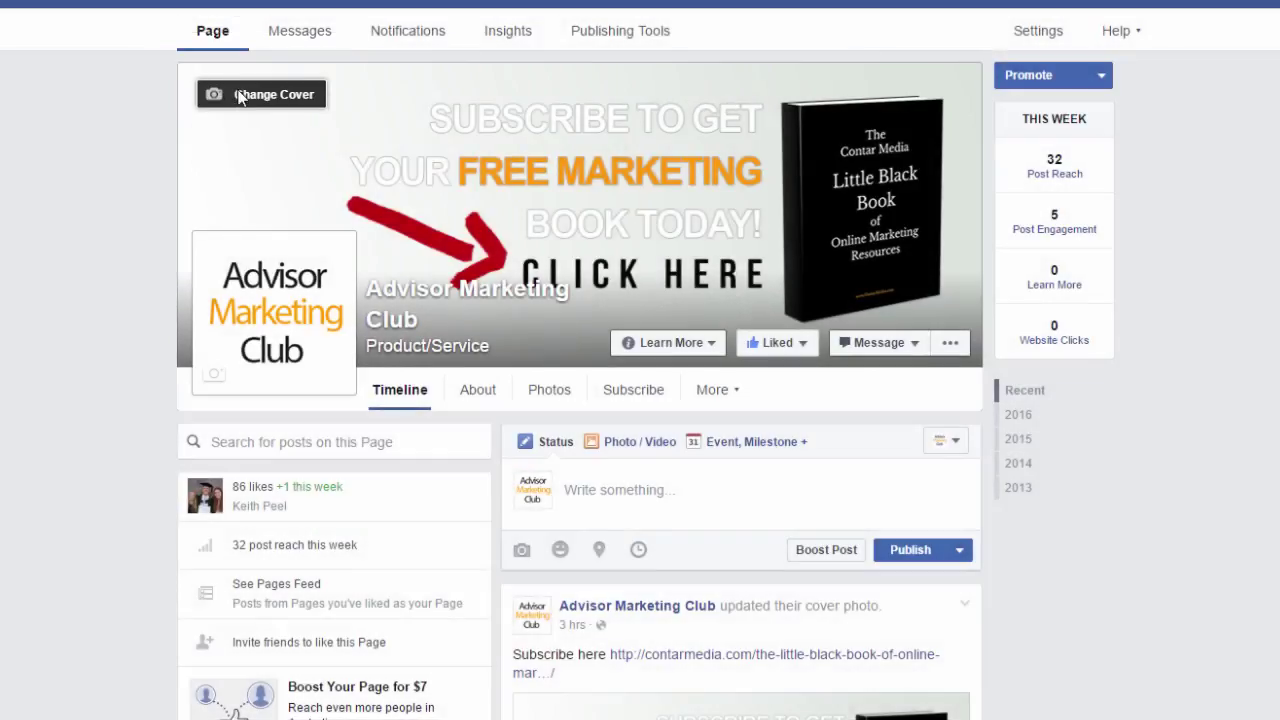
click(240, 97)
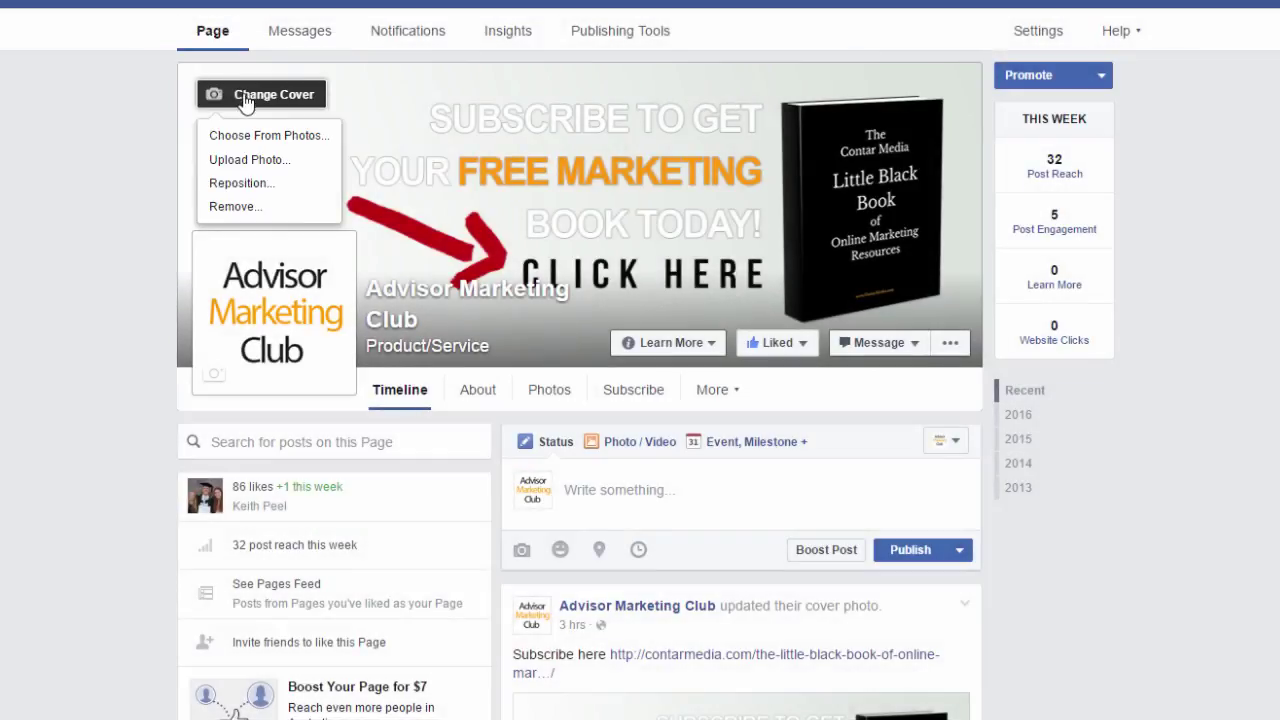
click(251, 162)
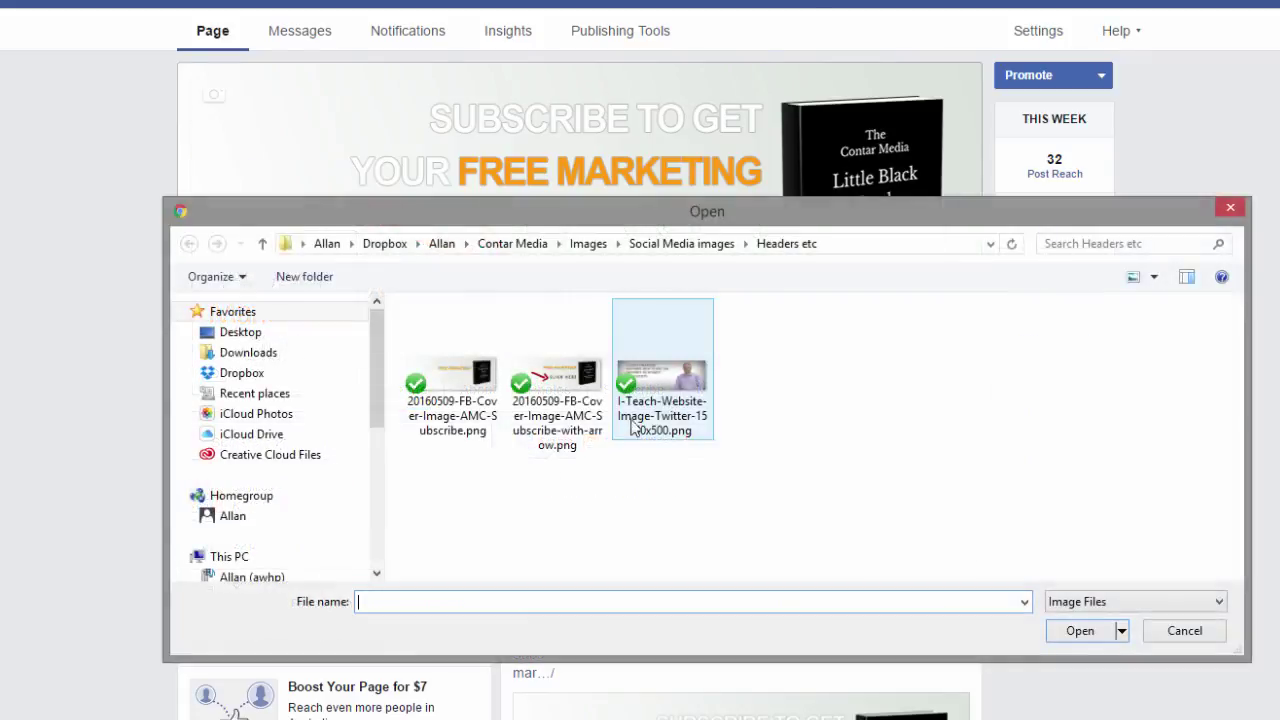
click(556, 378)
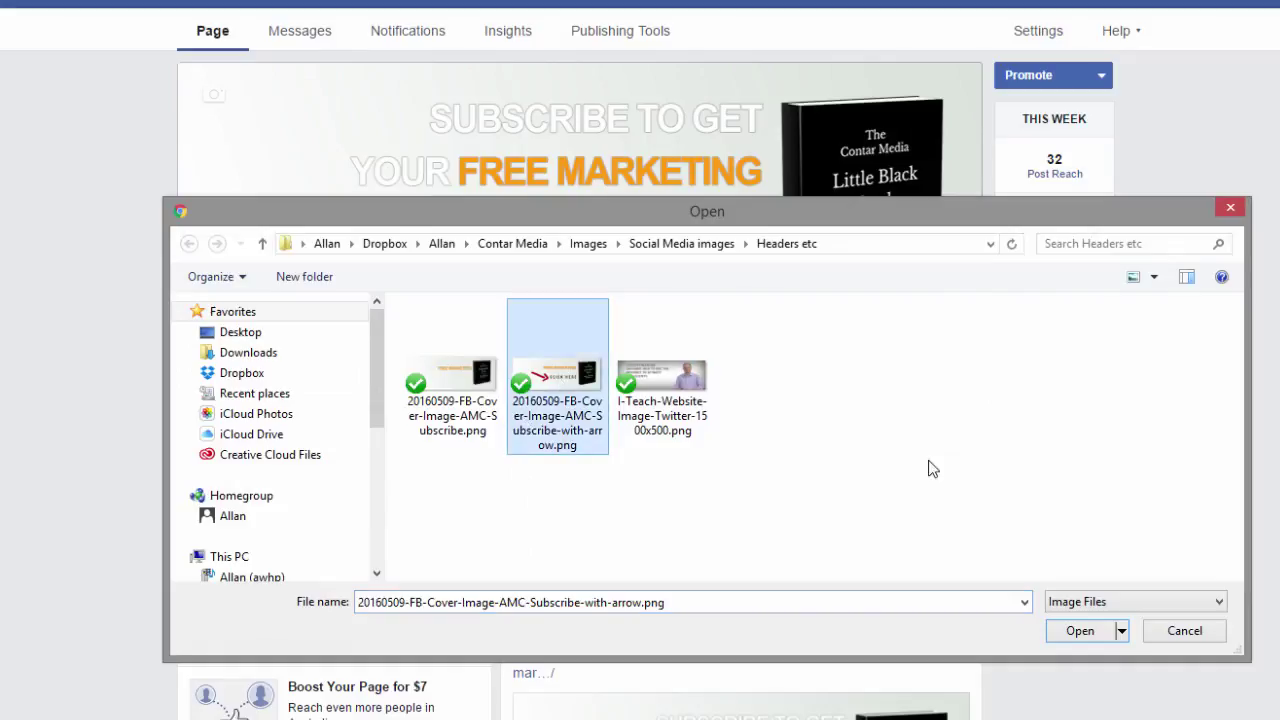
click(1084, 630)
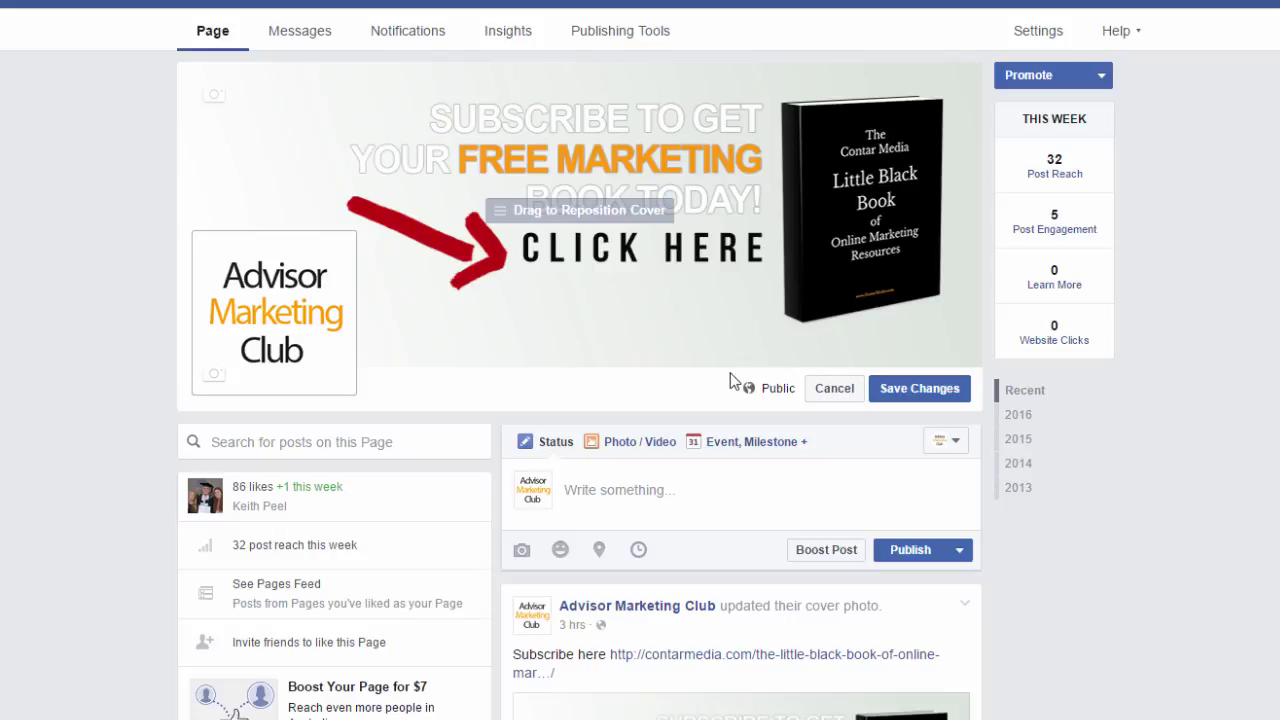
click(919, 390)
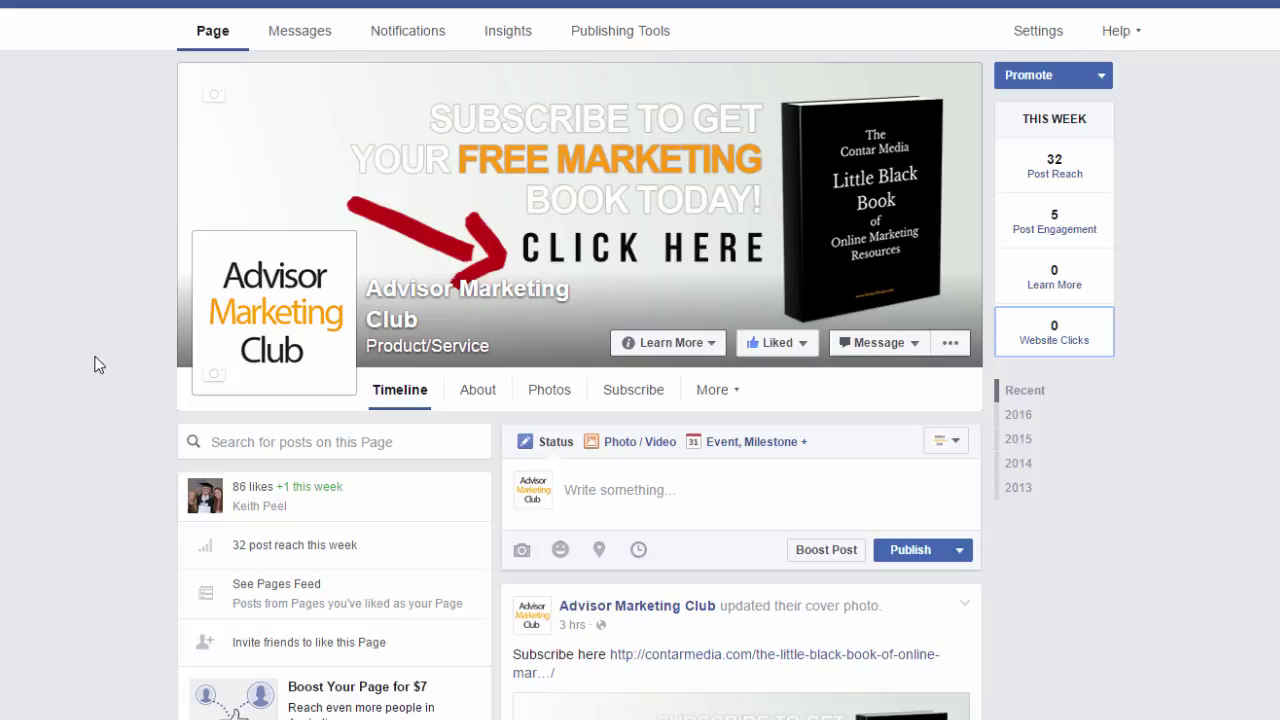
- Give the new cover photo the description 'Subscribe here' plus the pasted landing-page URL
click(594, 244)
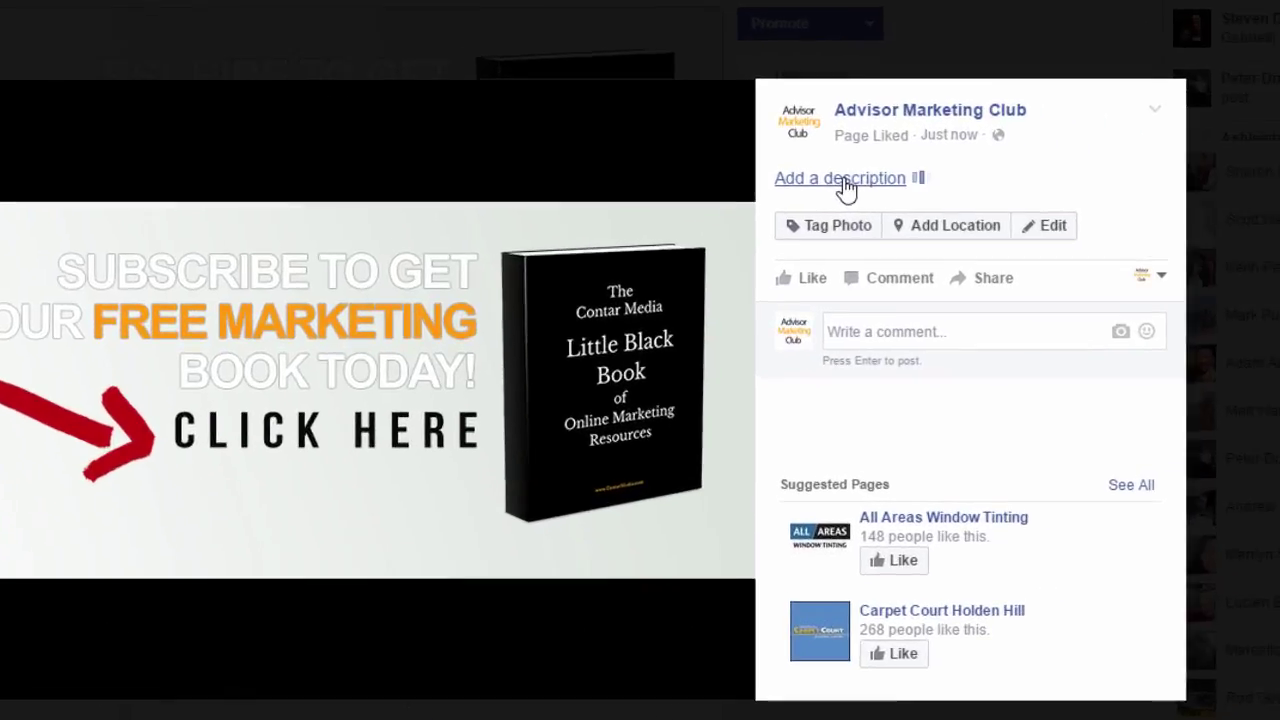
click(1079, 204)
click(797, 113)
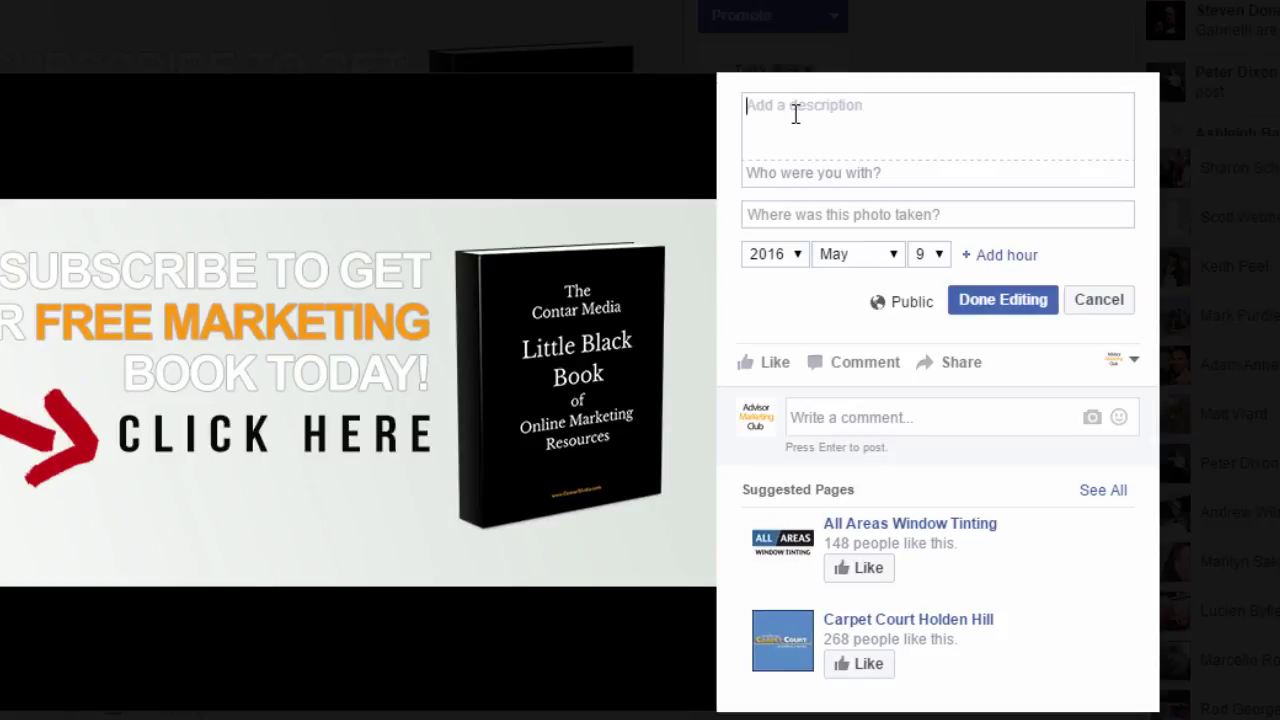
text(Subscribe here)
text(http://contarmedia.com/the-little-black-book-of-online-marketing-resources/)
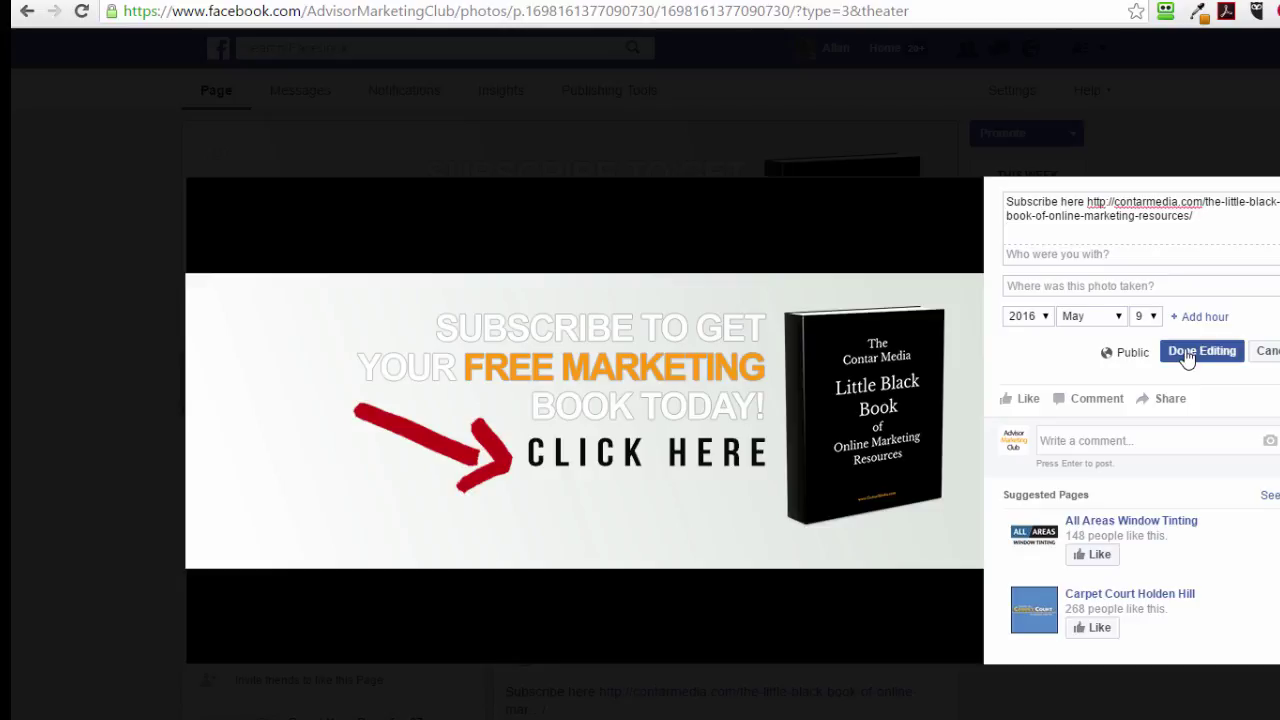
click(1207, 353)
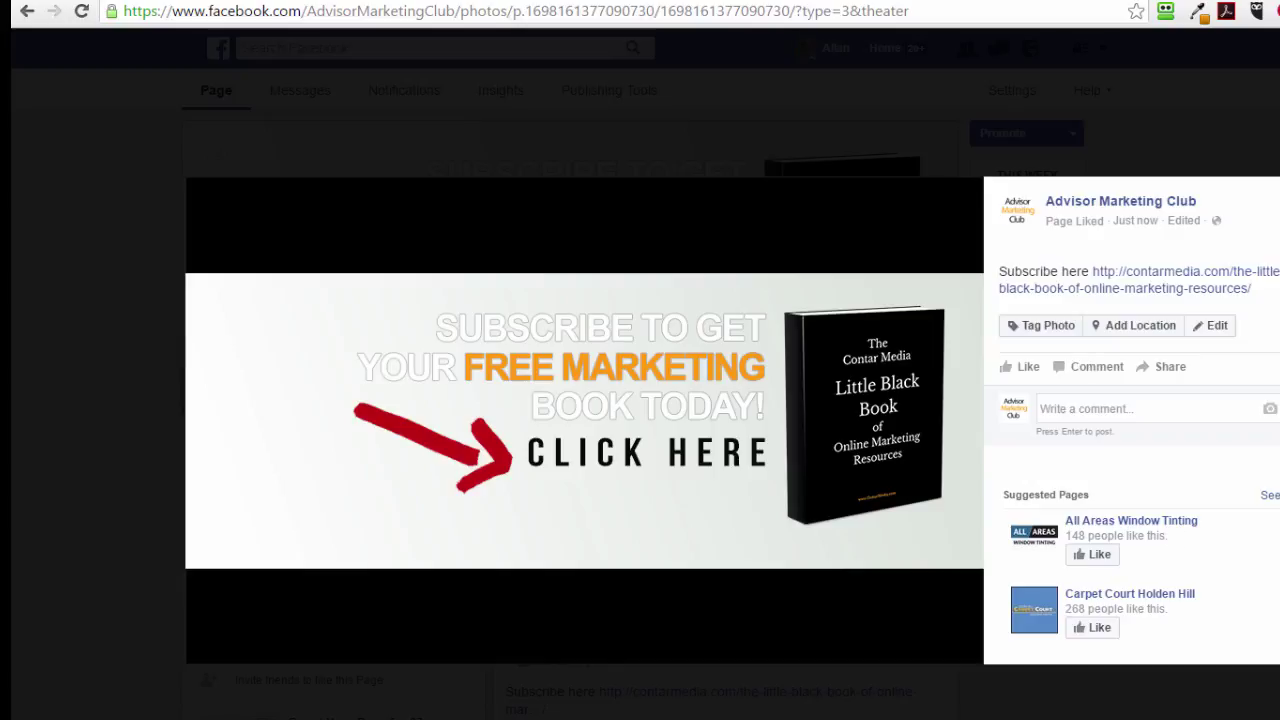
key(Escape)
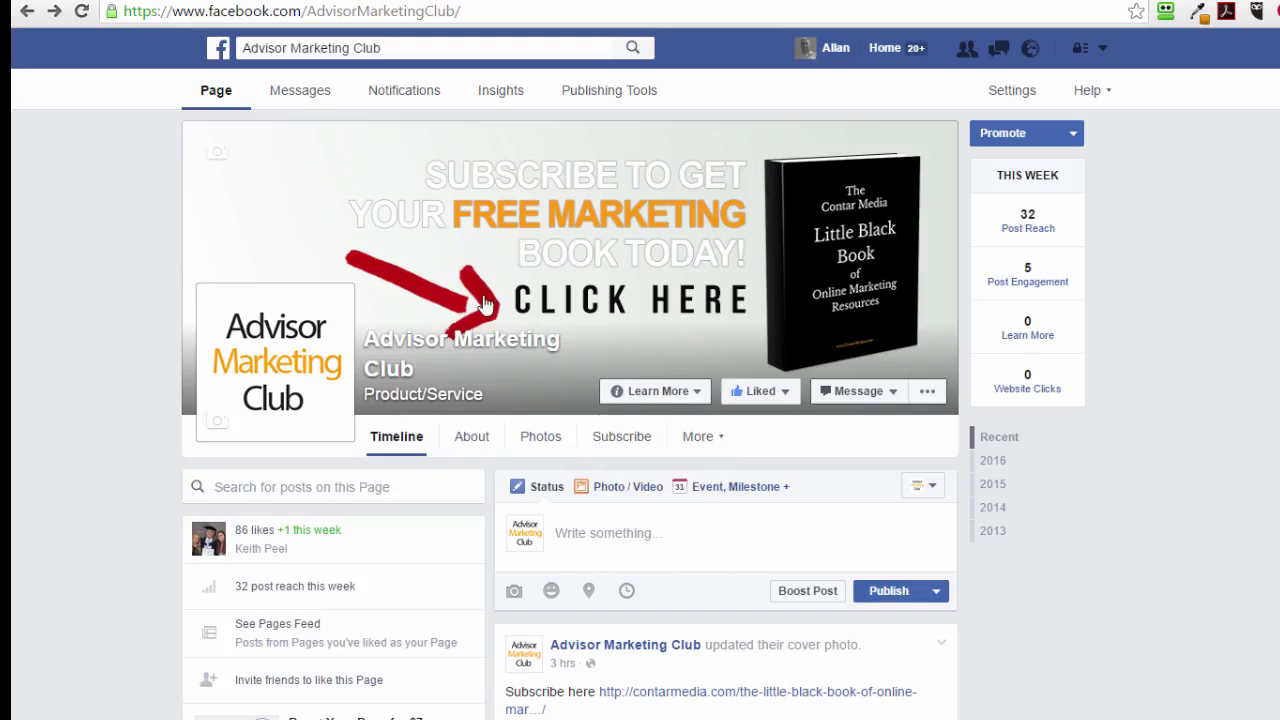
- Switch to View as Page Visitor from the ... menu under the cover
click(928, 394)
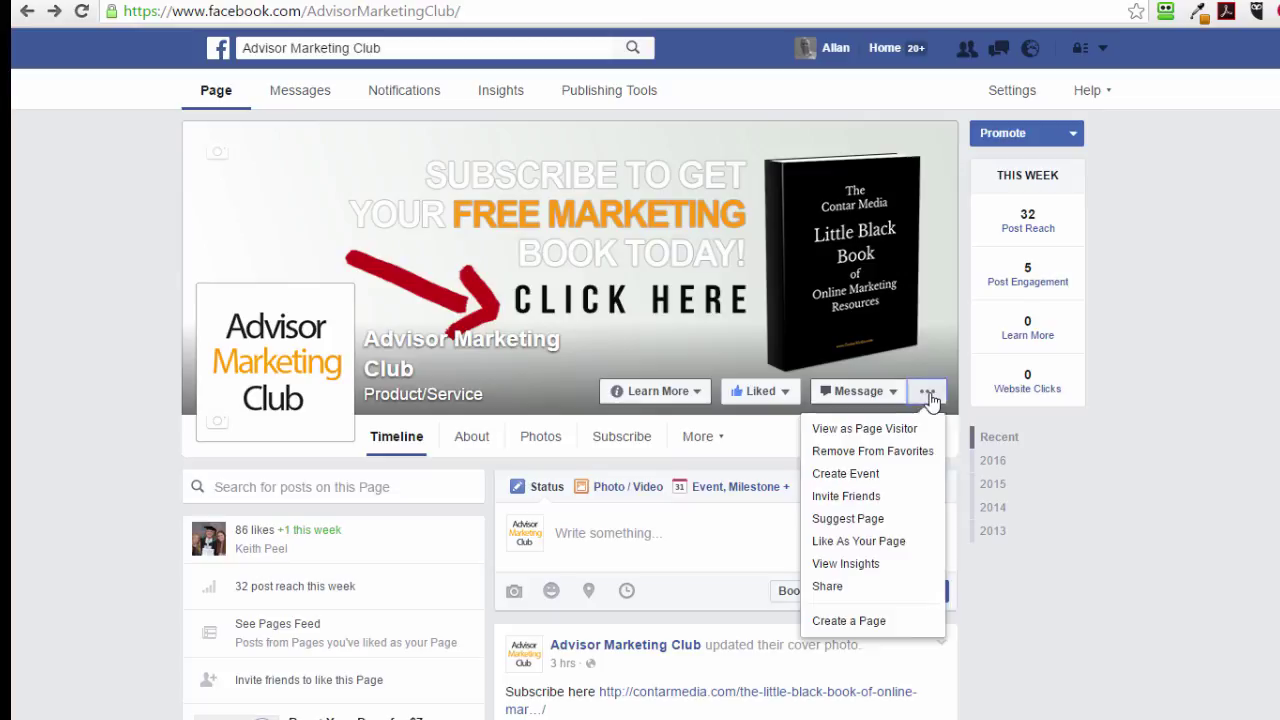
click(895, 433)
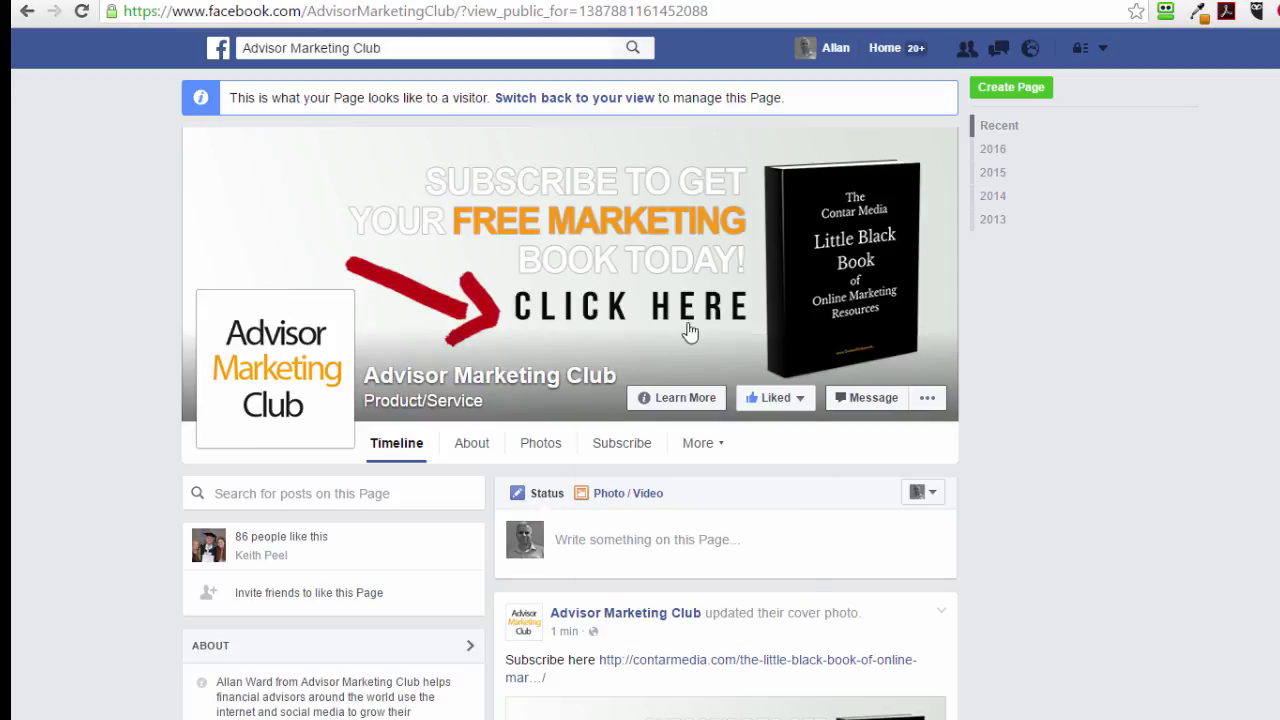
- As a visitor, open and close the cover photo twice, then scroll down to the older cover post
click(597, 309)
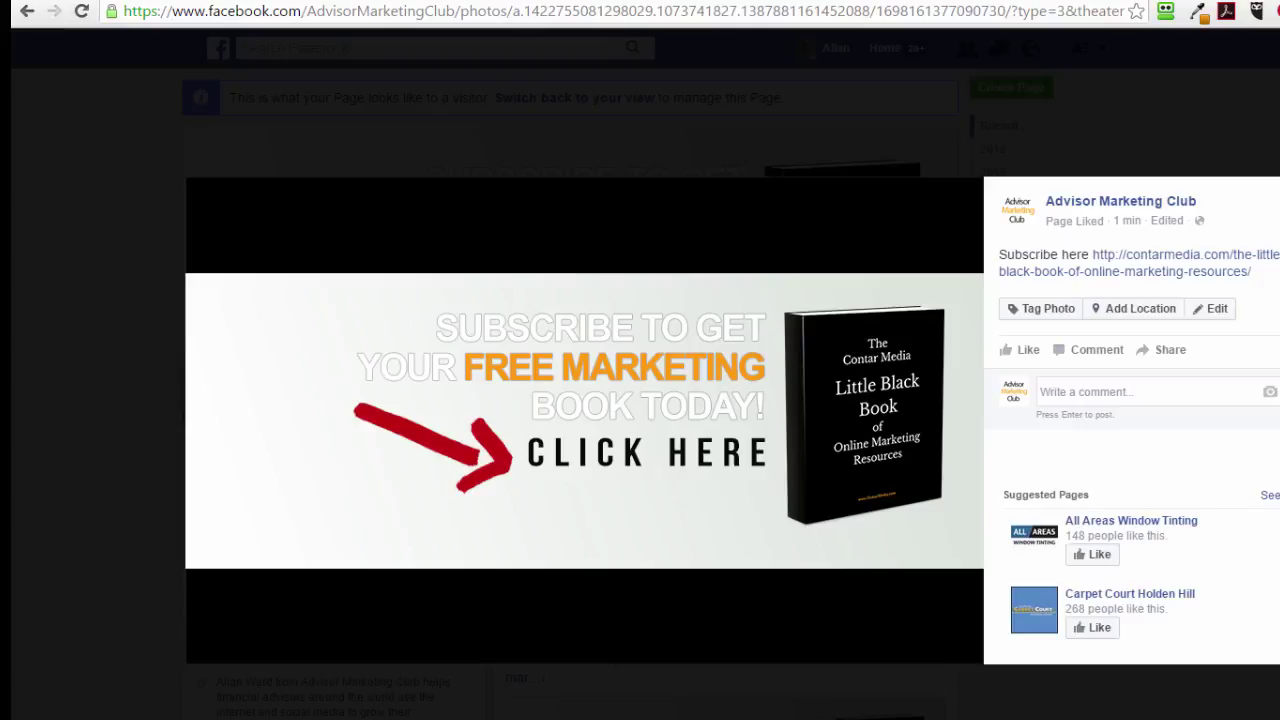
key(Escape)
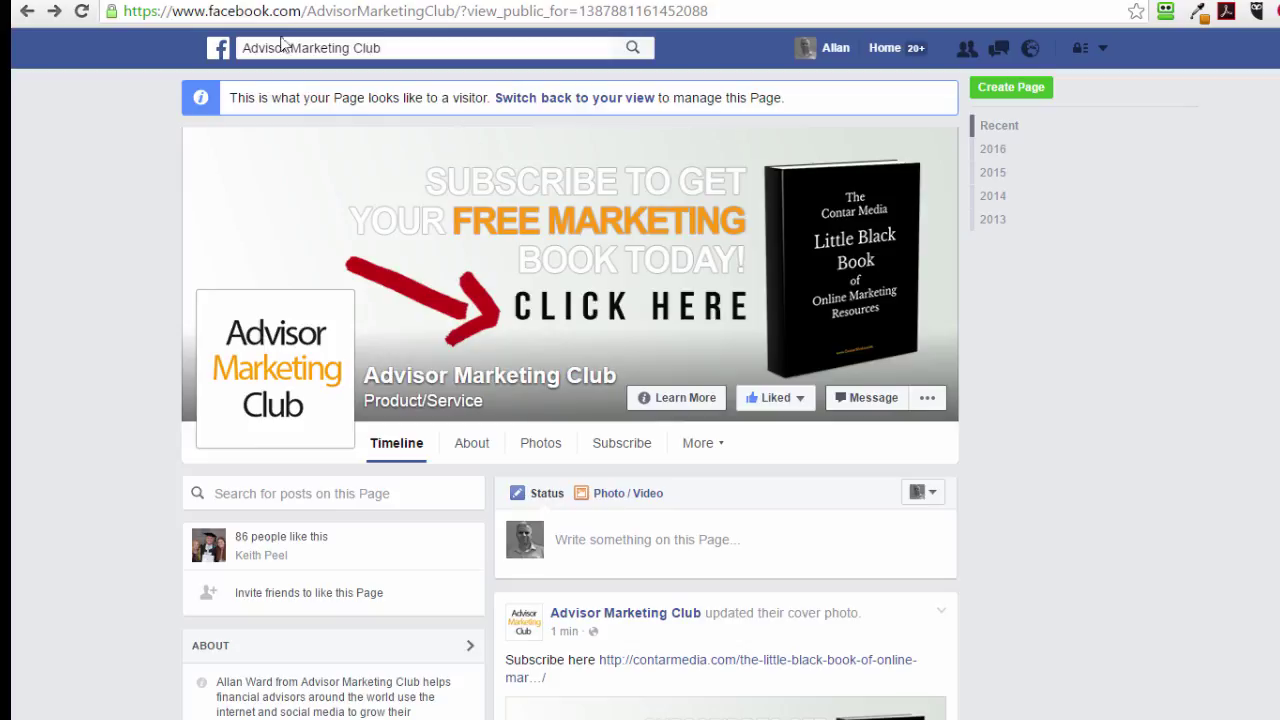
click(611, 248)
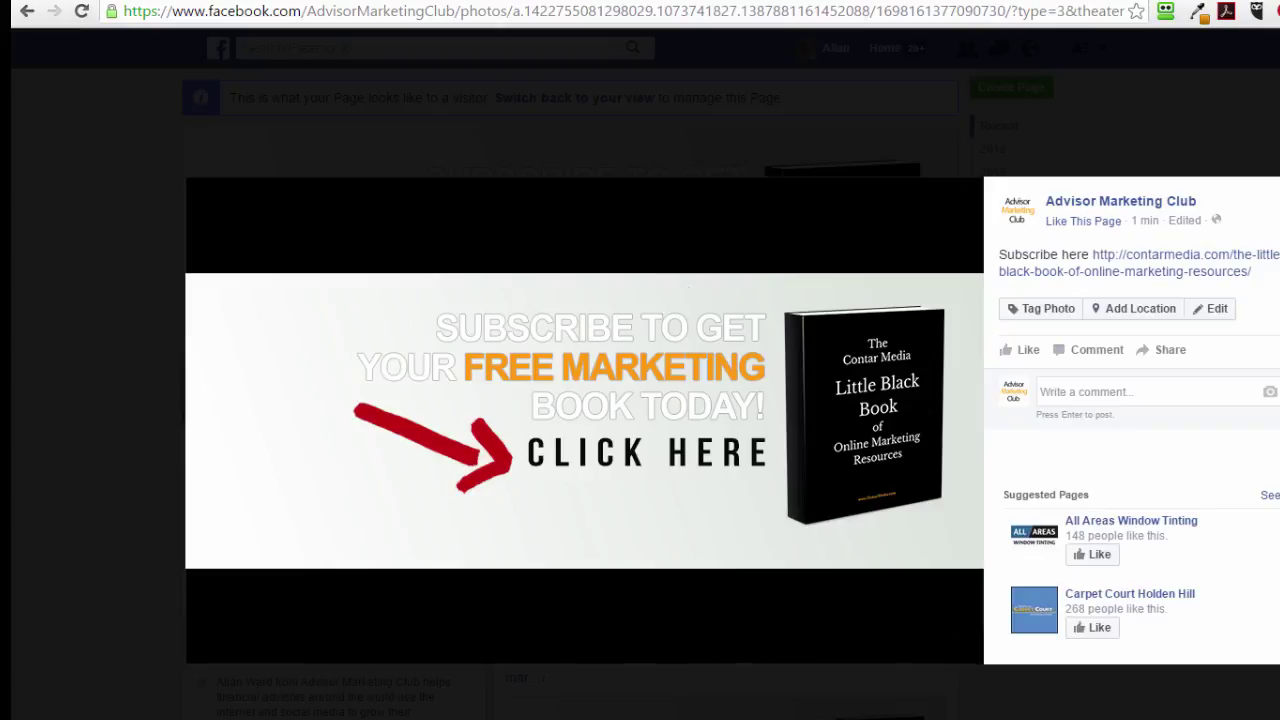
key(Escape)
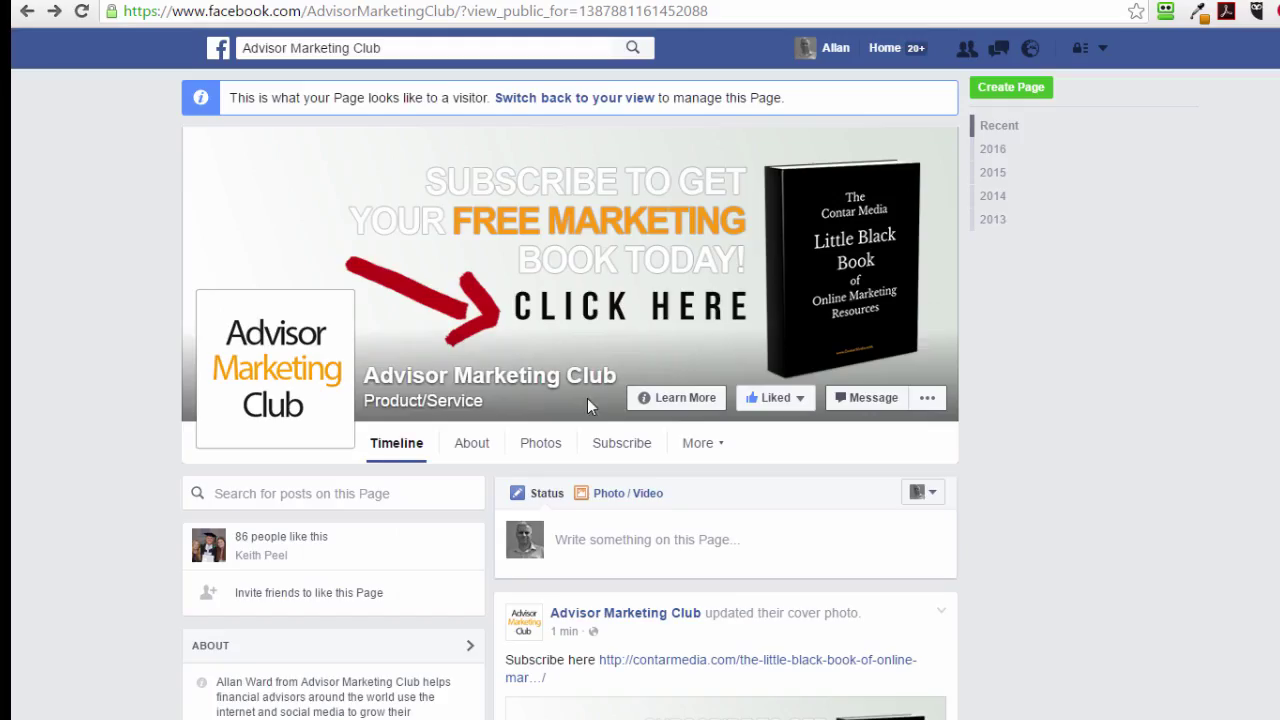
scroll(588, 398, down, 2)
scroll(589, 400, down, 2)
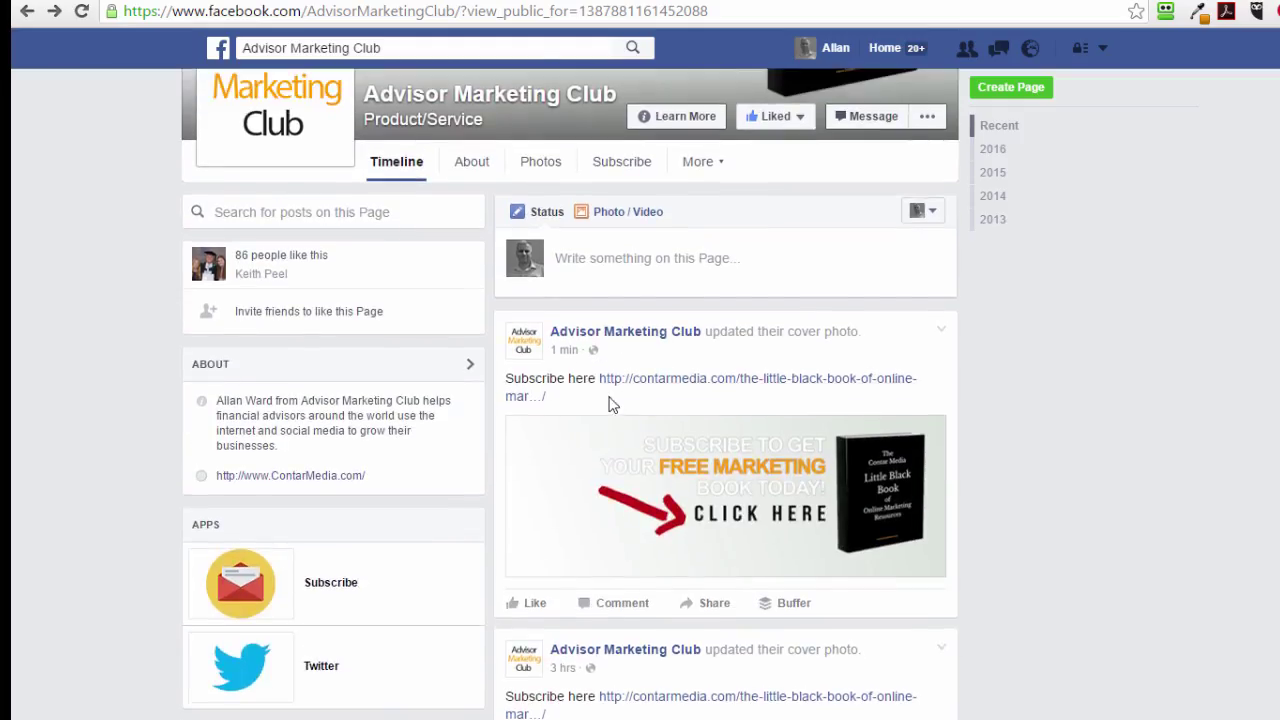
scroll(666, 414, down, 1)
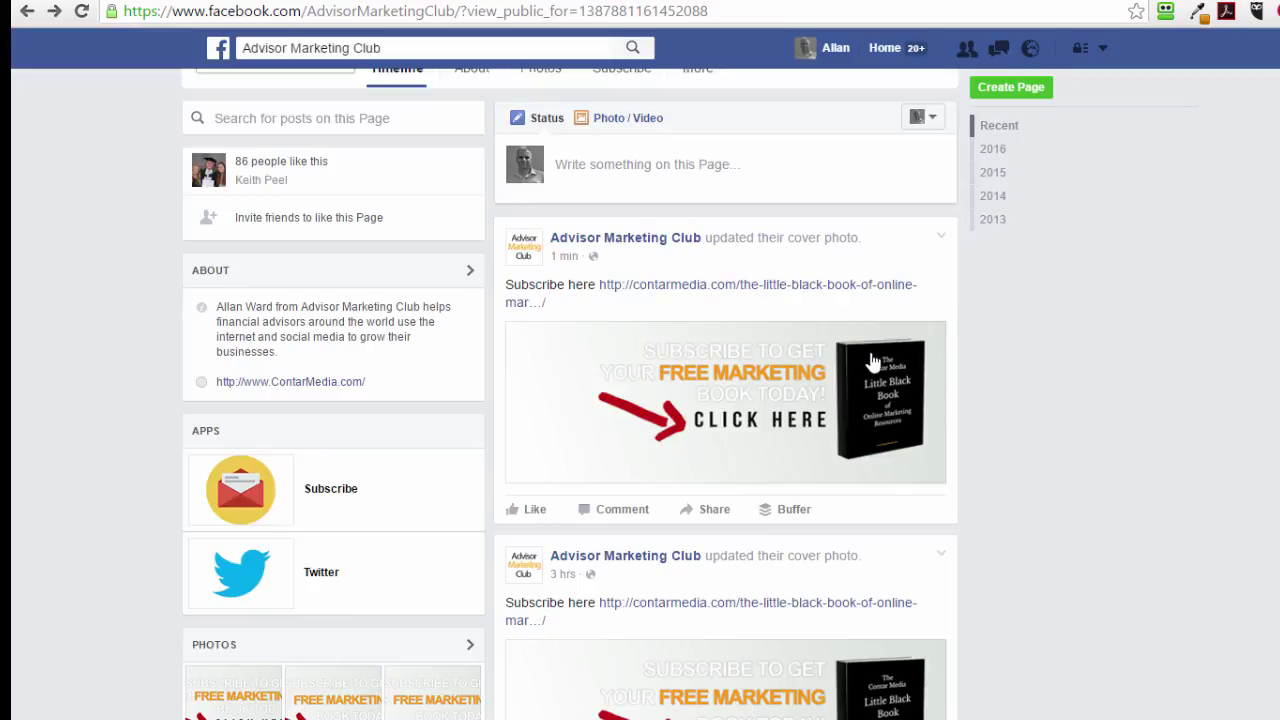
scroll(914, 551, down, 2)
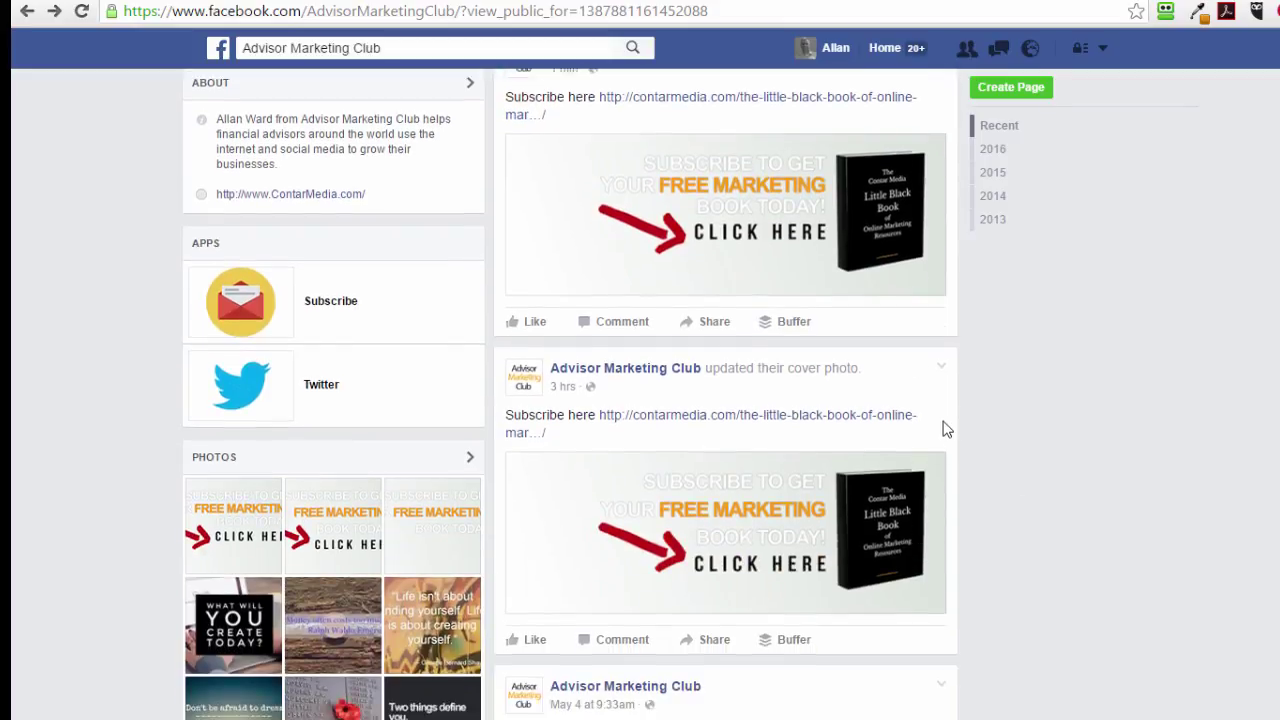
- Hide the older duplicate cover-photo post with Hide from Timeline, then scroll back up
click(941, 370)
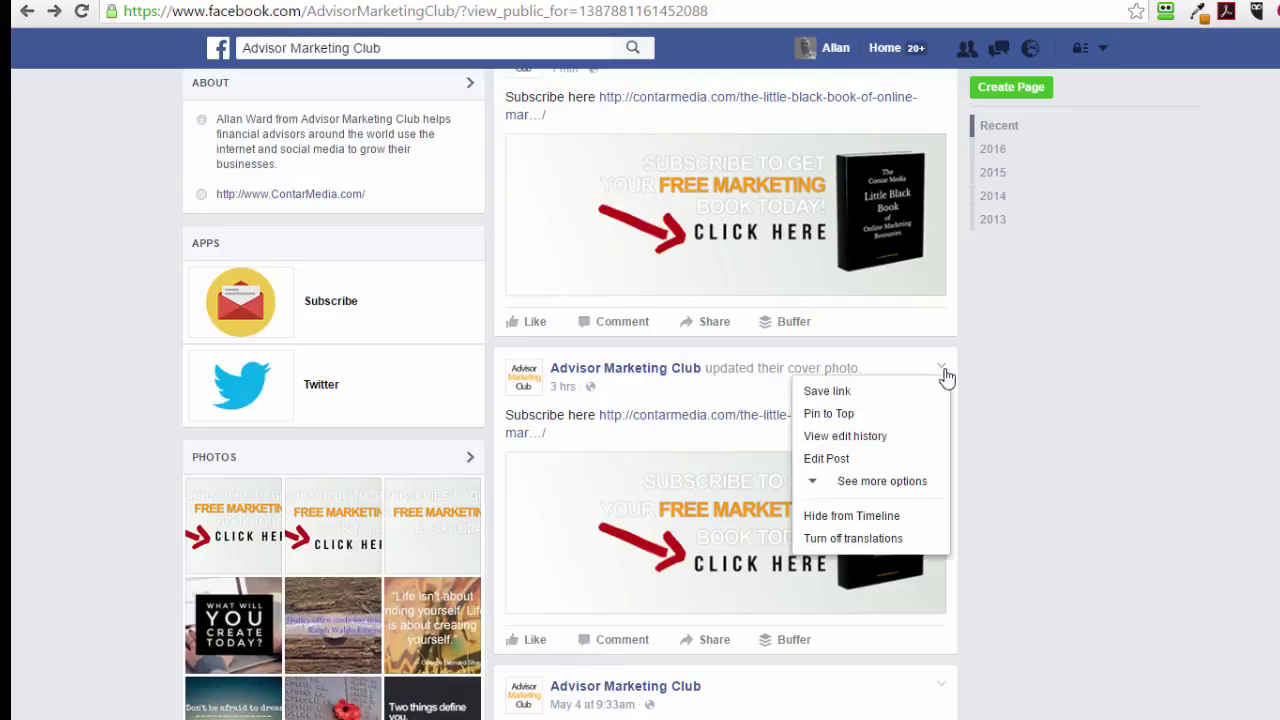
click(873, 484)
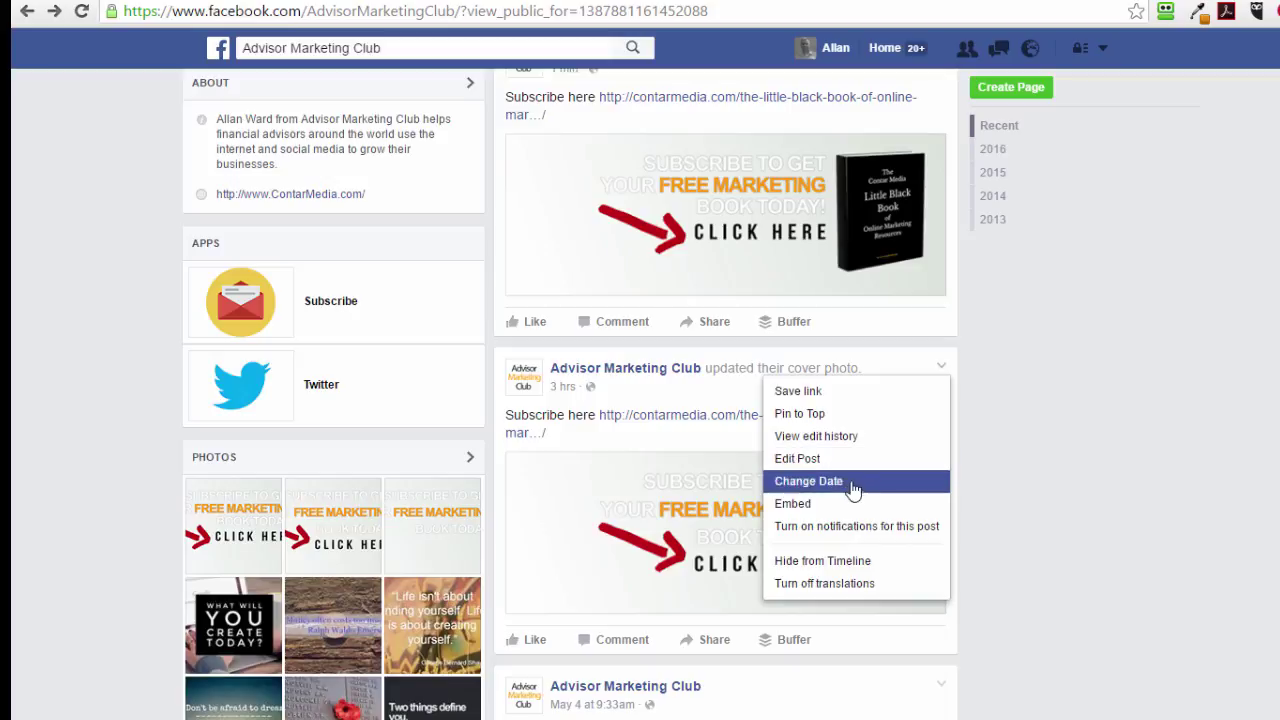
click(843, 570)
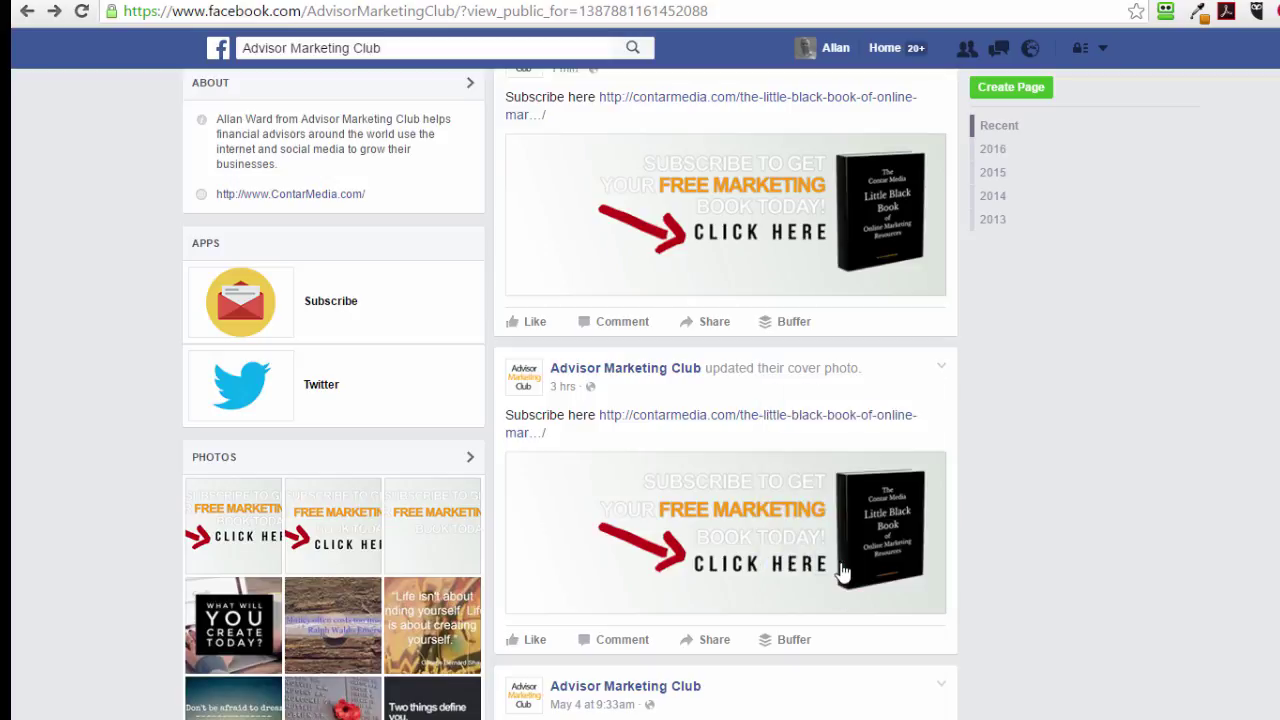
click(934, 341)
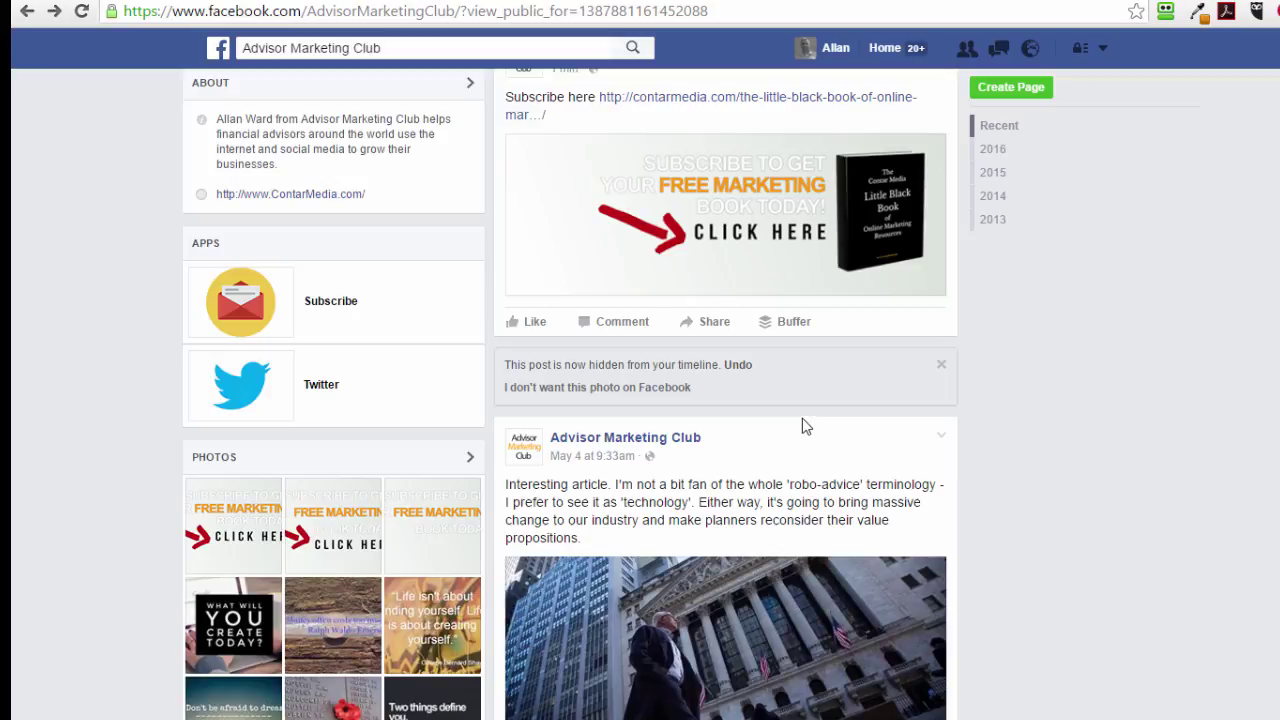
scroll(805, 426, up, 1)
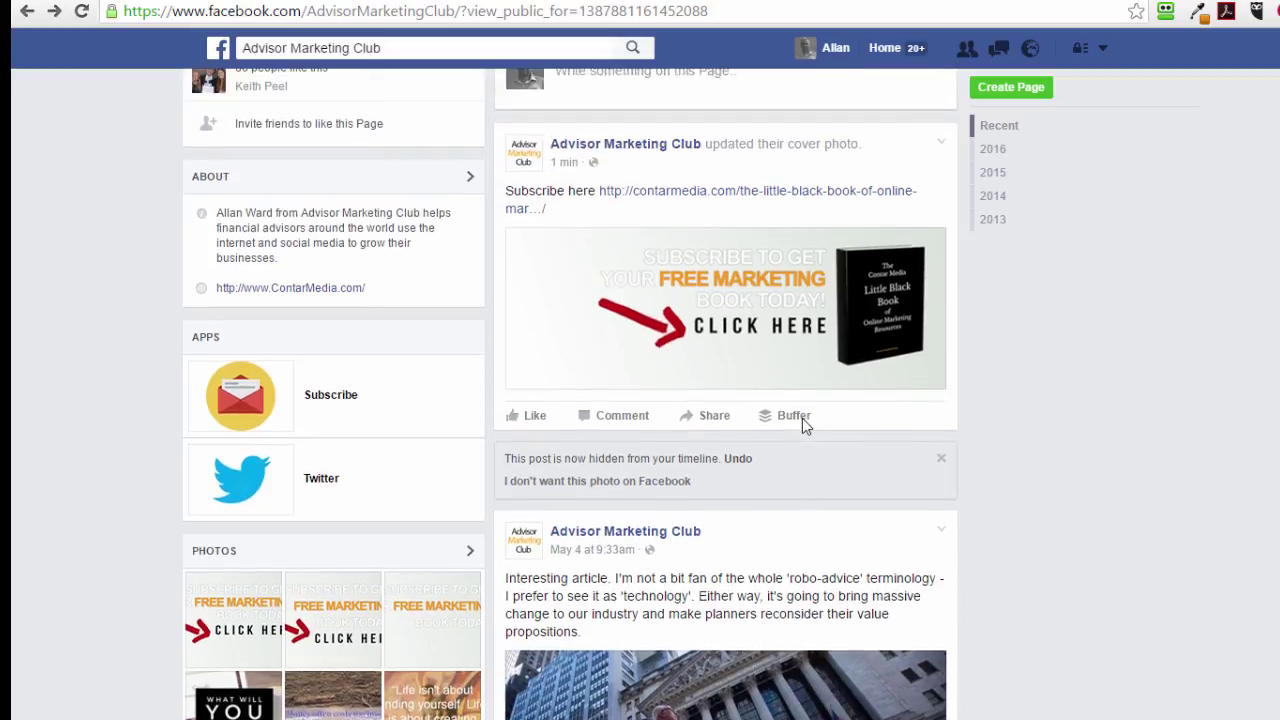
scroll(805, 426, up, 1)
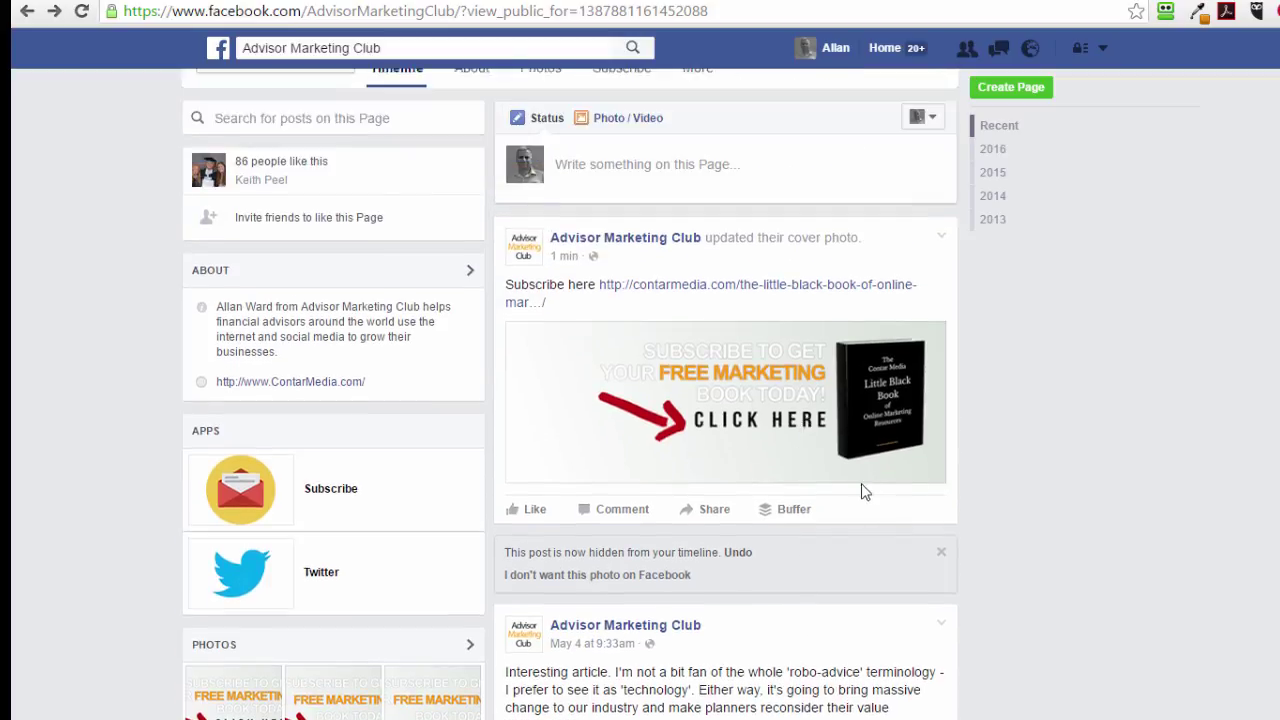
scroll(863, 492, up, 1)
scroll(863, 492, up, 1)
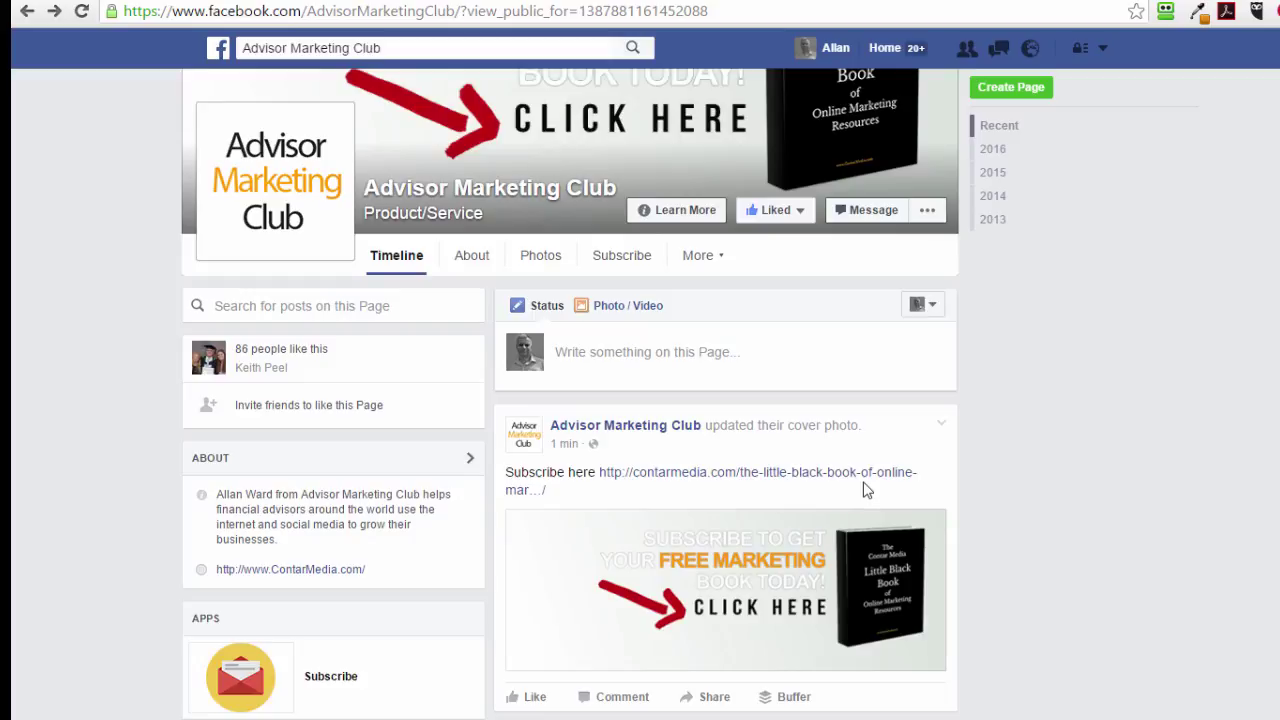
scroll(866, 490, down, 2)
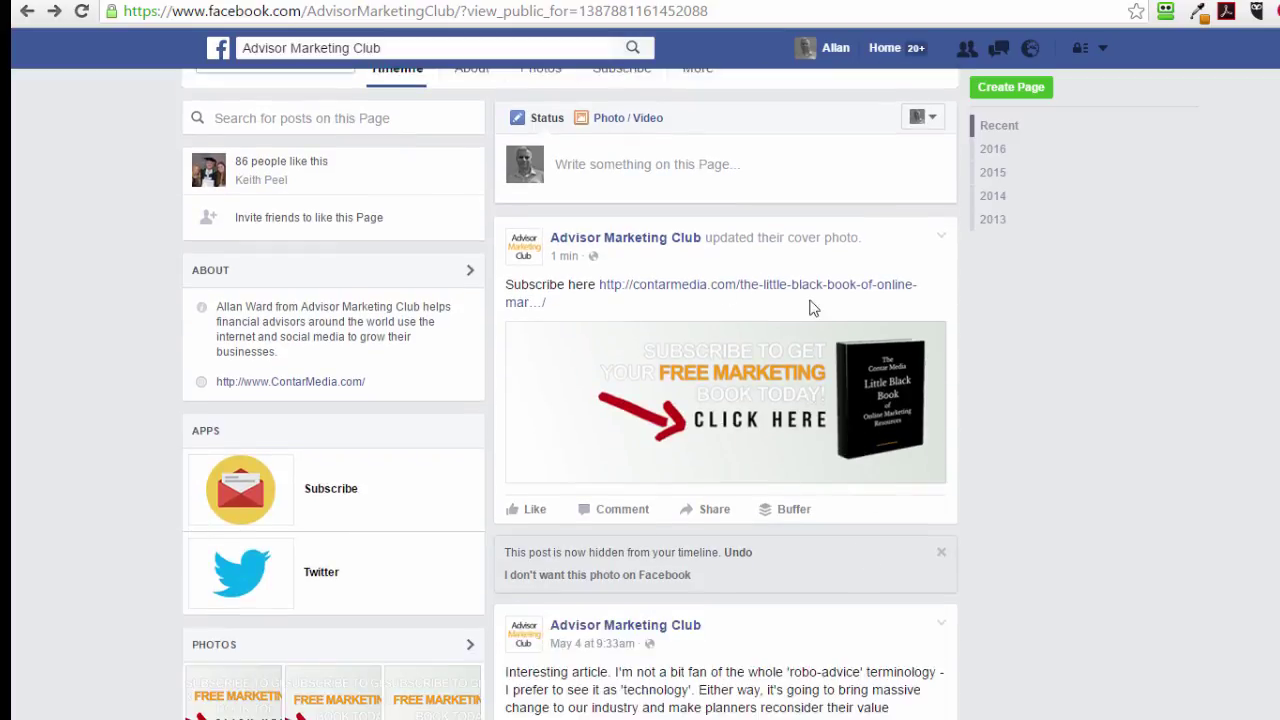
scroll(1009, 478, up, 4)
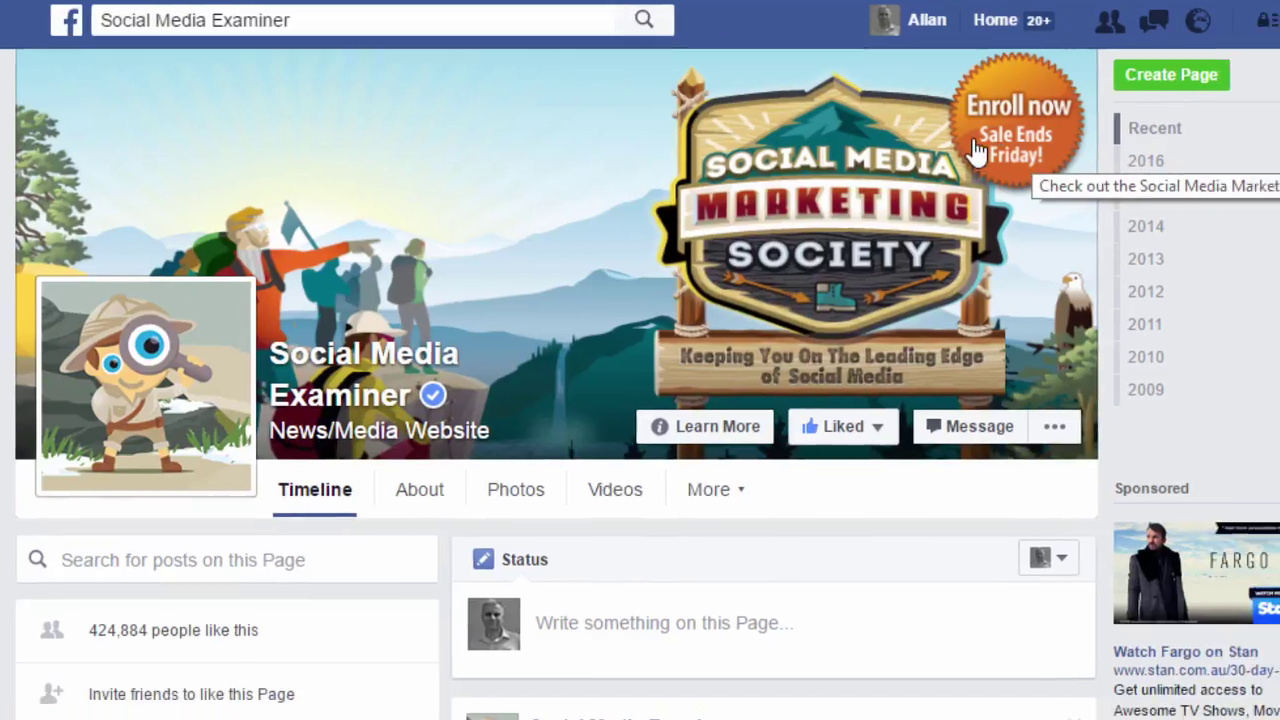
- Open the Social Media Examiner cover photo to read its caption, then close it
click(1070, 185)
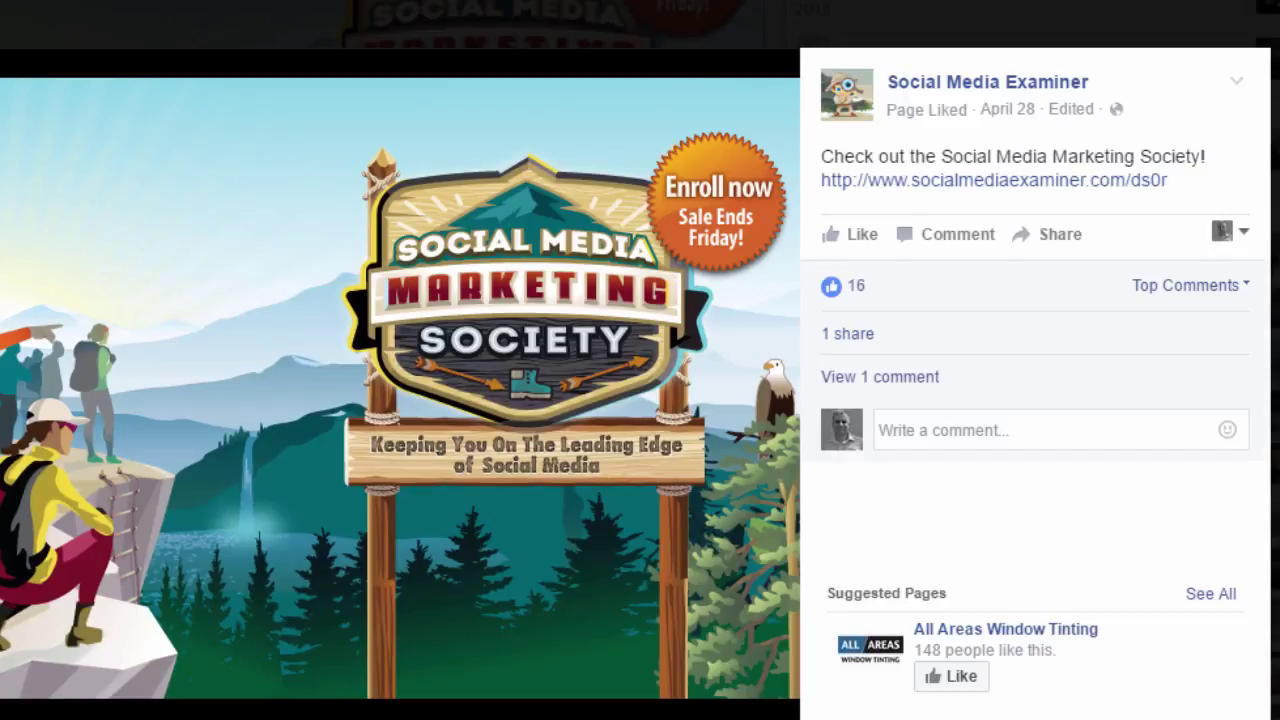
key(Escape)
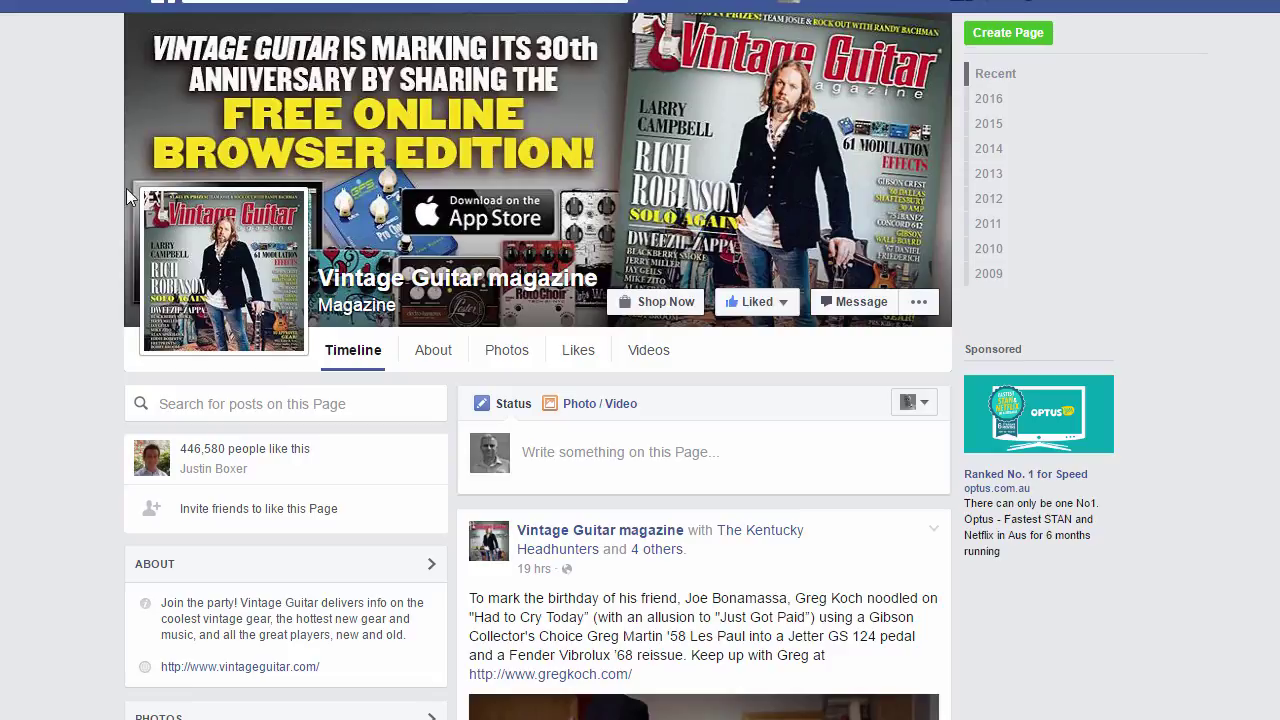
- Open the Vintage Guitar cover photo, expand its description, and follow the goo.gl link
mouse_move(507, 222)
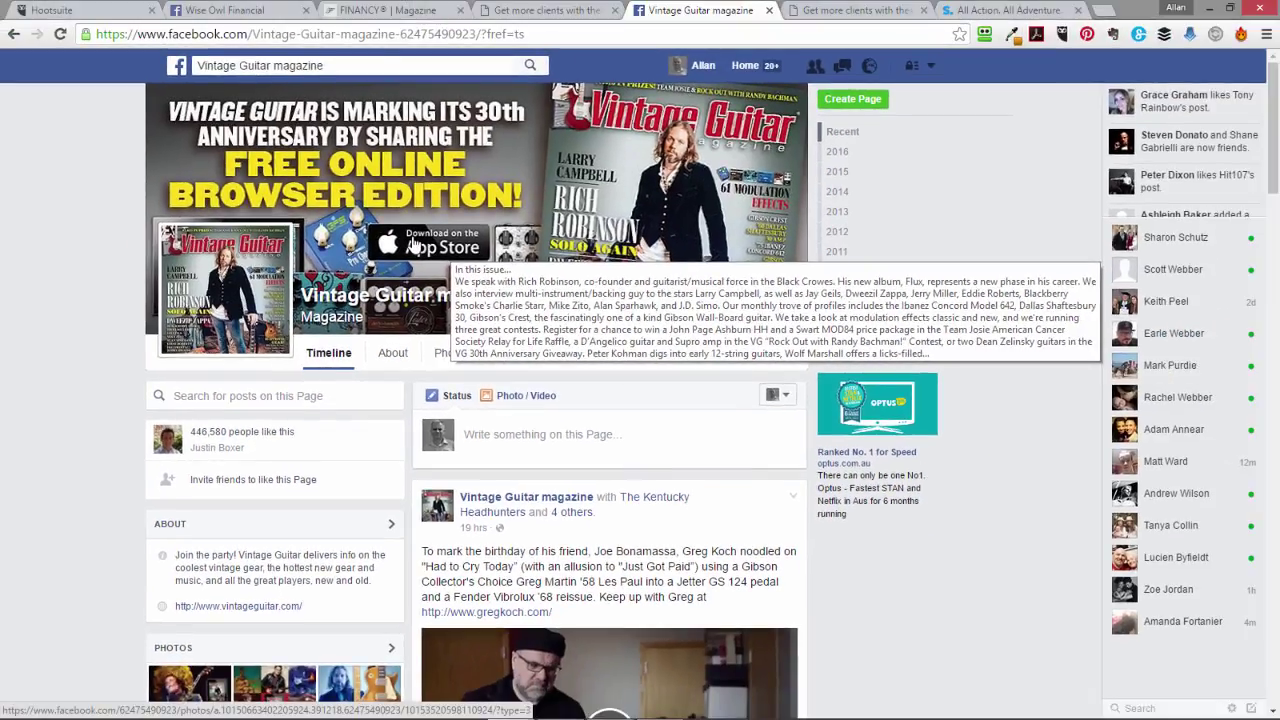
click(415, 245)
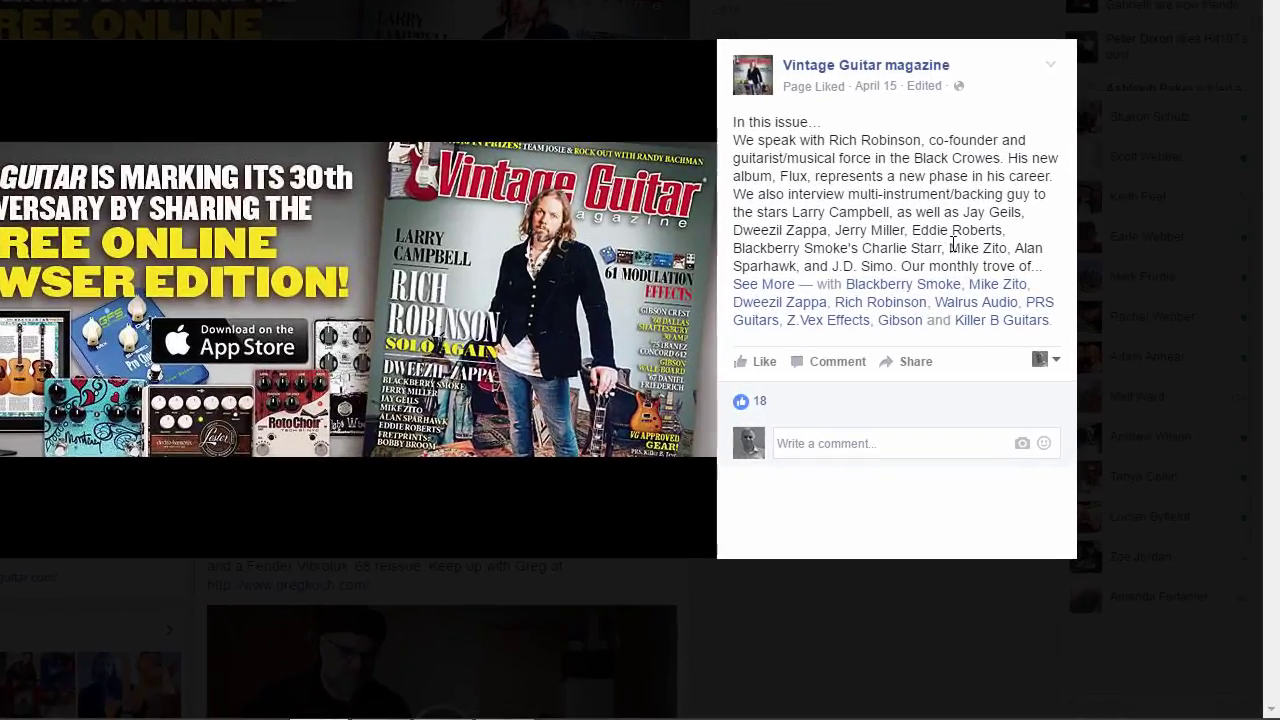
click(760, 286)
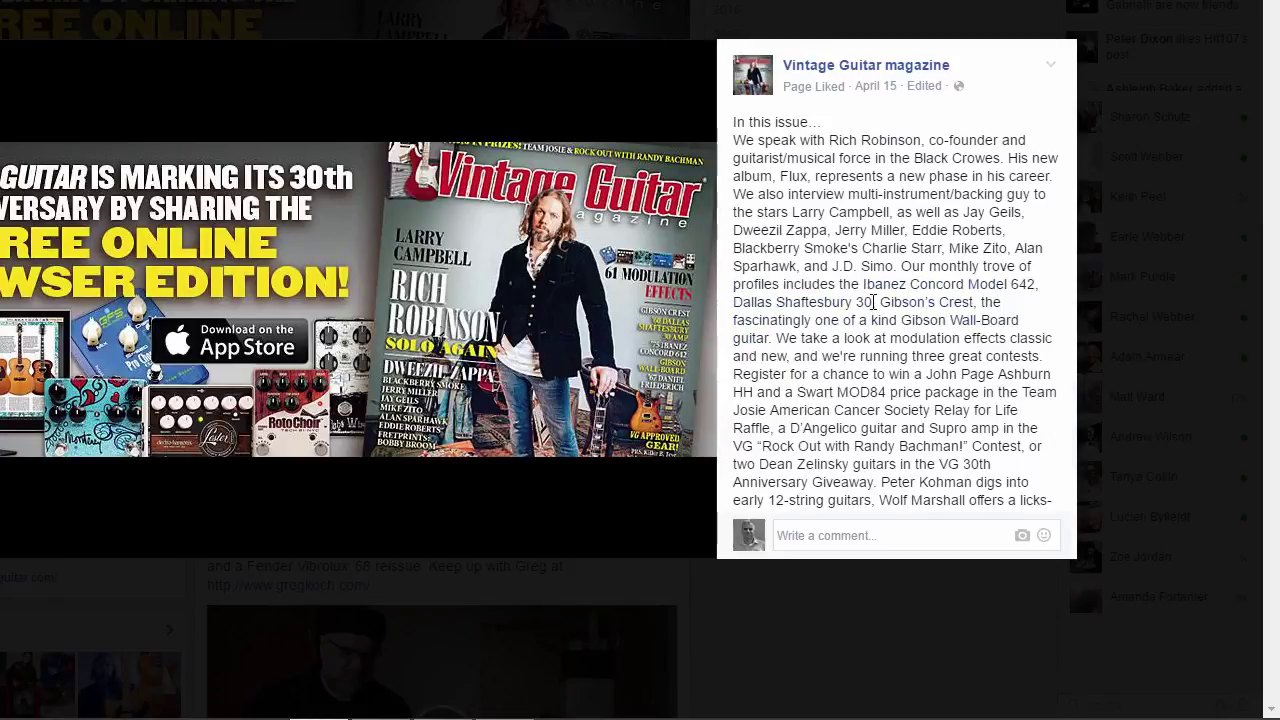
scroll(875, 300, down, 5)
scroll(875, 300, up, 1)
scroll(875, 300, down, 2)
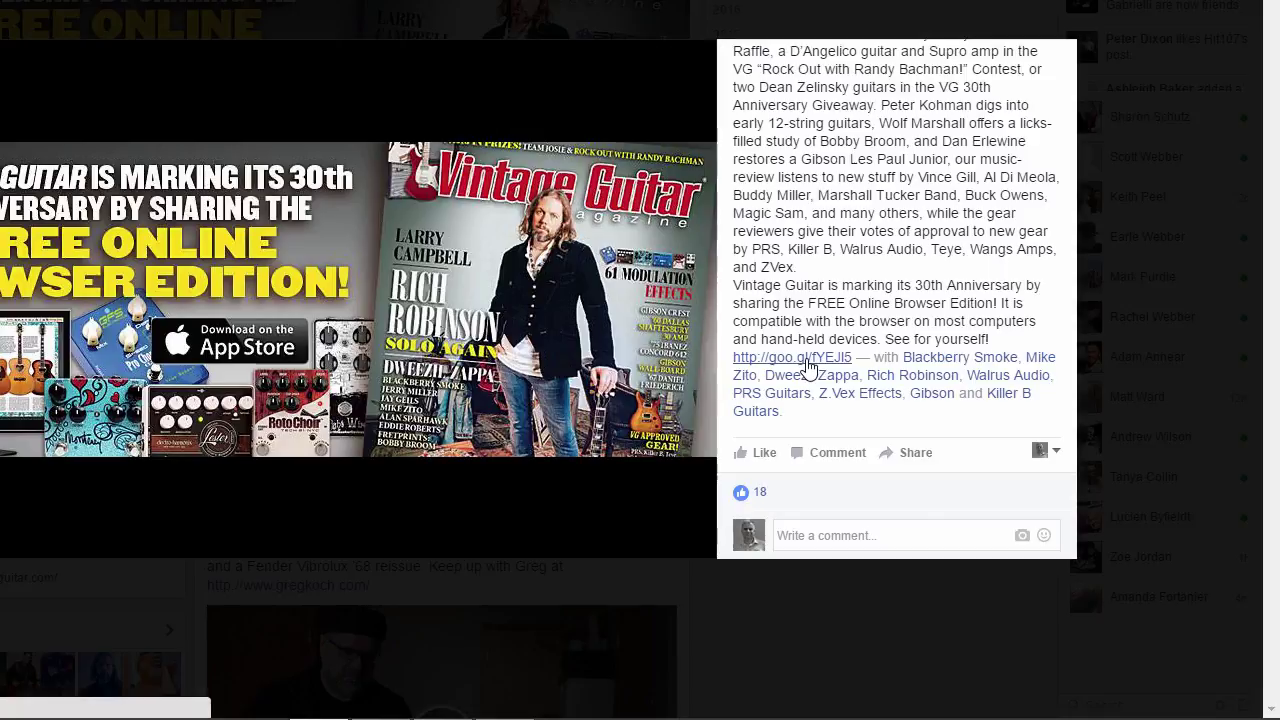
click(806, 360)
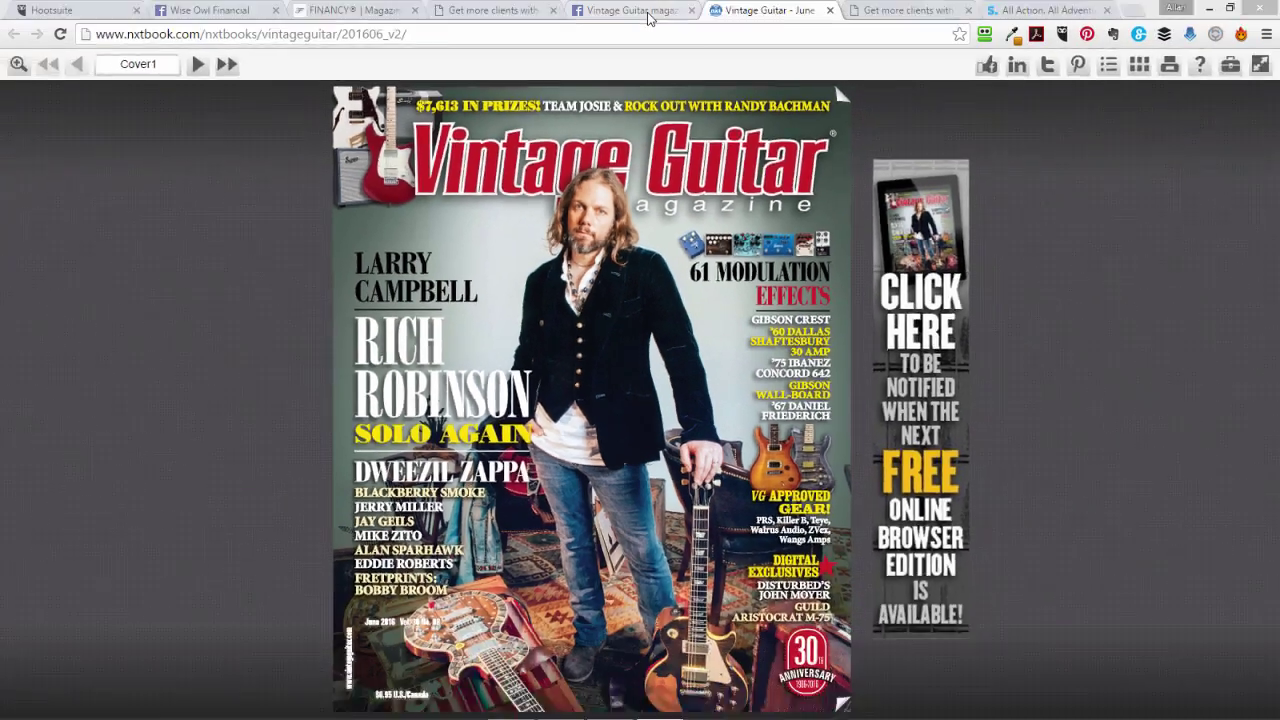
- Switch back to the Facebook tab and close the Vintage Guitar photo viewer
click(650, 10)
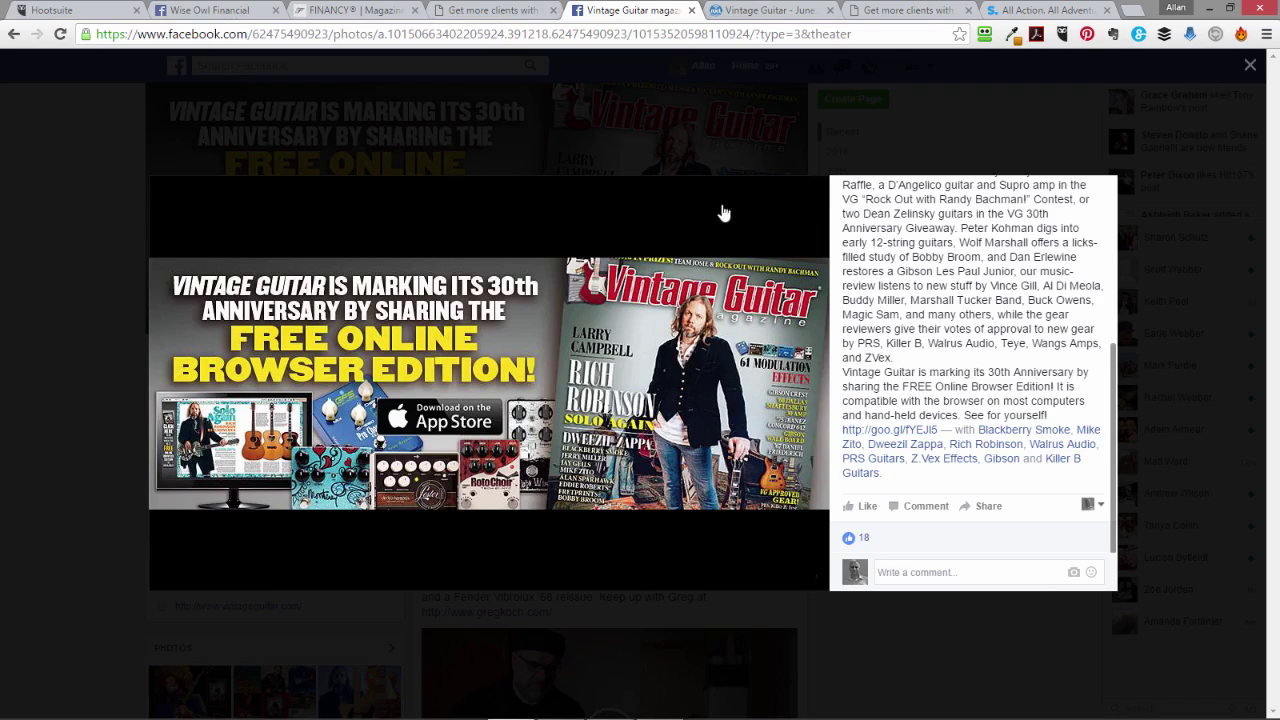
key(Right)
key(Escape)
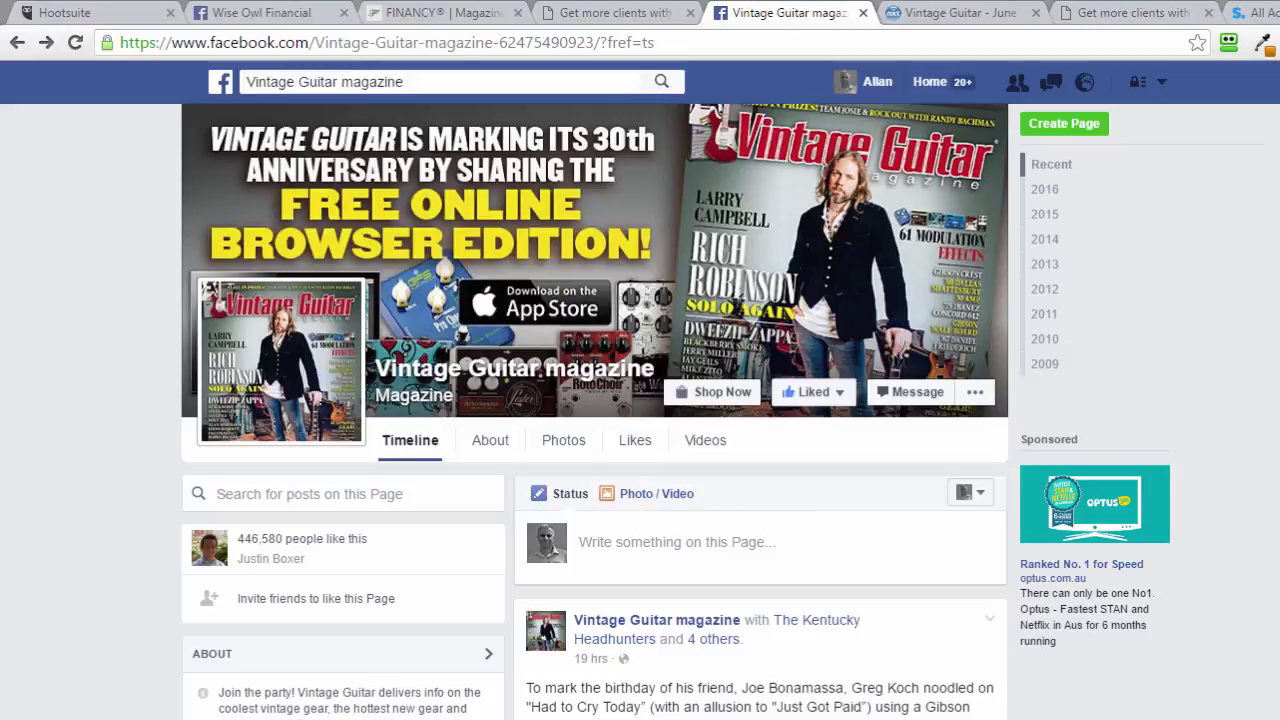